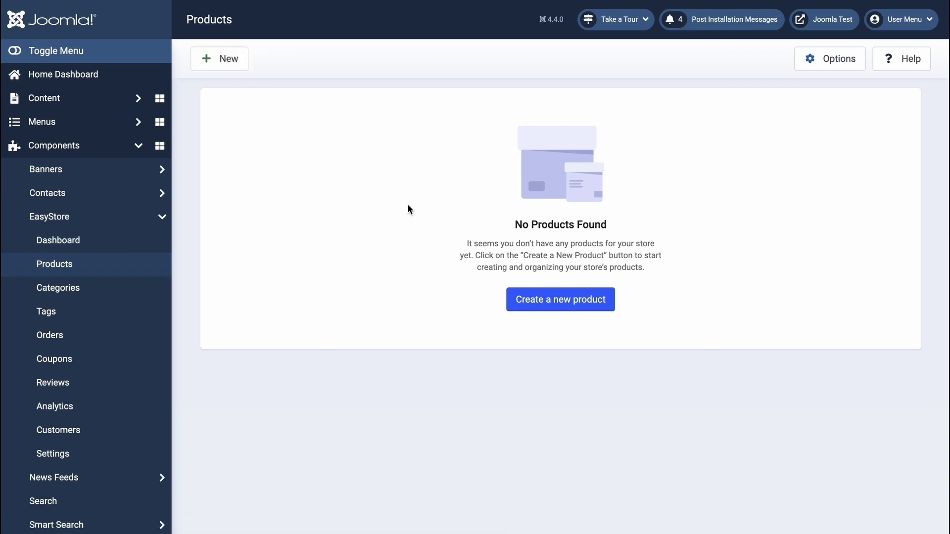
Step: Start a new product from the EasyStore dashboard's setup tasks and look over the blank product form
click(163, 245)
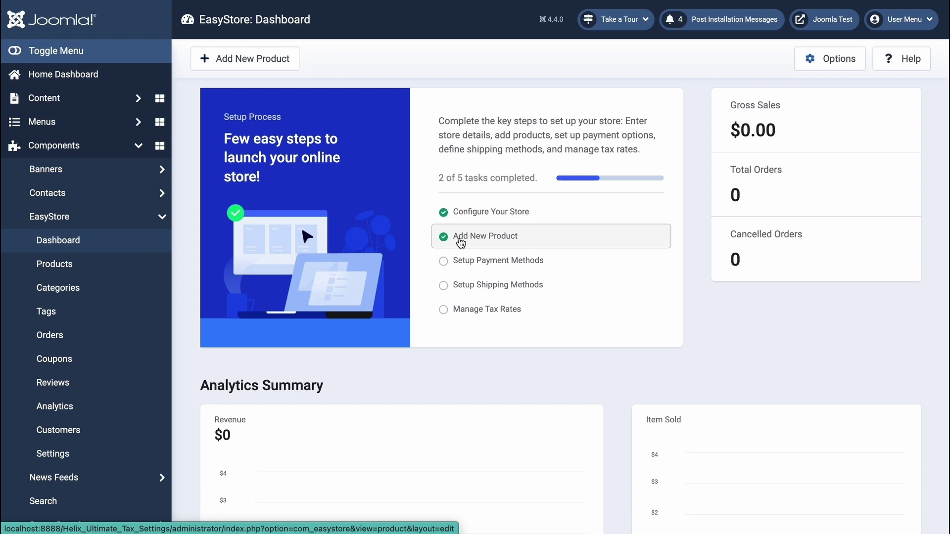
click(460, 241)
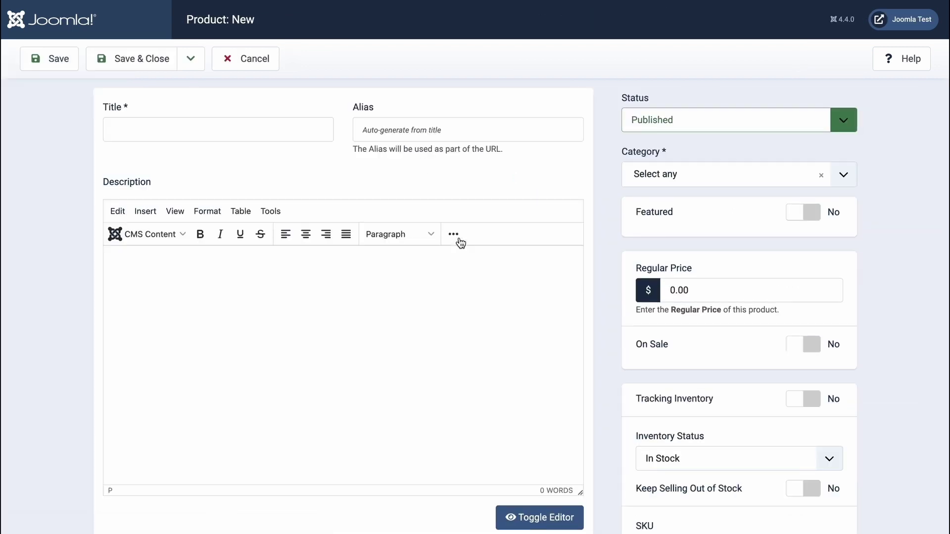
scroll(460, 243, down, 10)
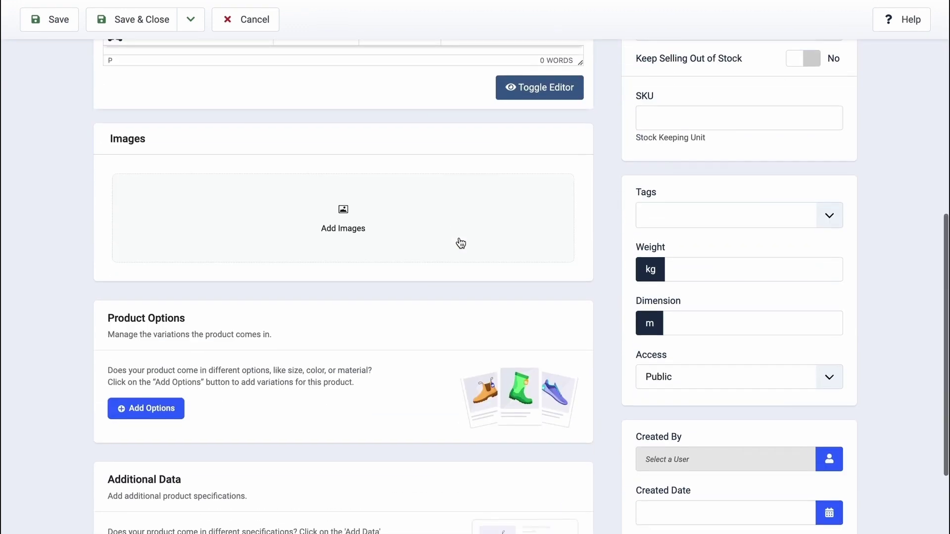
scroll(460, 243, up, 9)
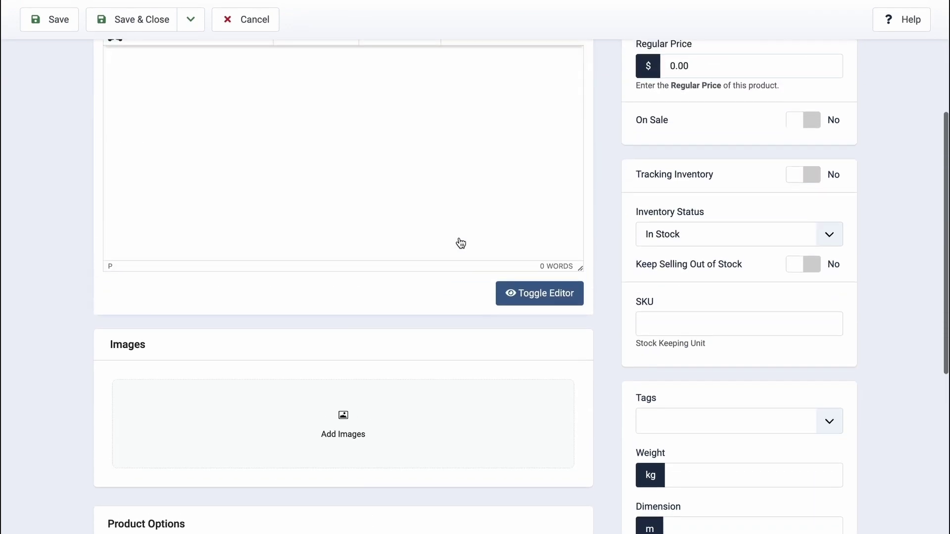
scroll(460, 243, up, 2)
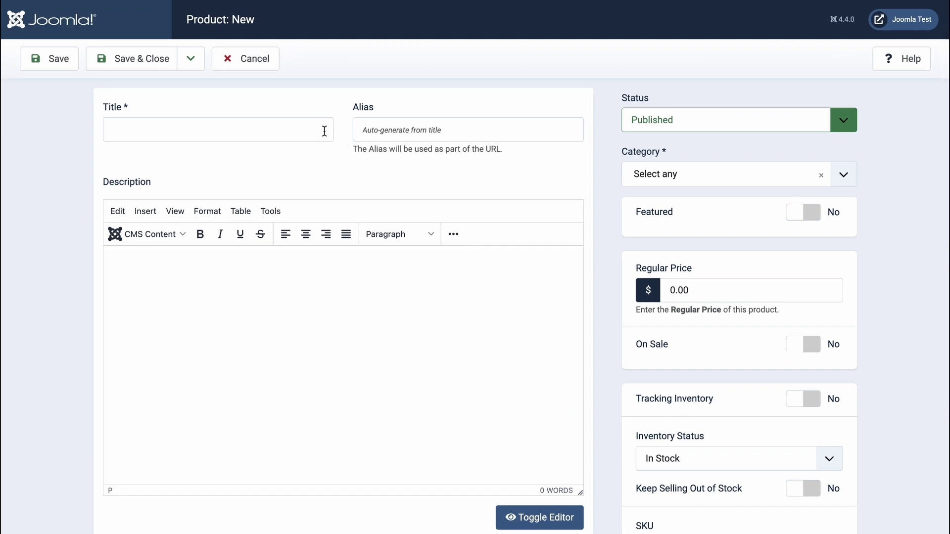
Step: Title the product "Simple Modern Tote Bag for Women" and fill its description with the Elegant Evening Gown text
click(317, 128)
text(Simple Modern Tote Bag for Women)
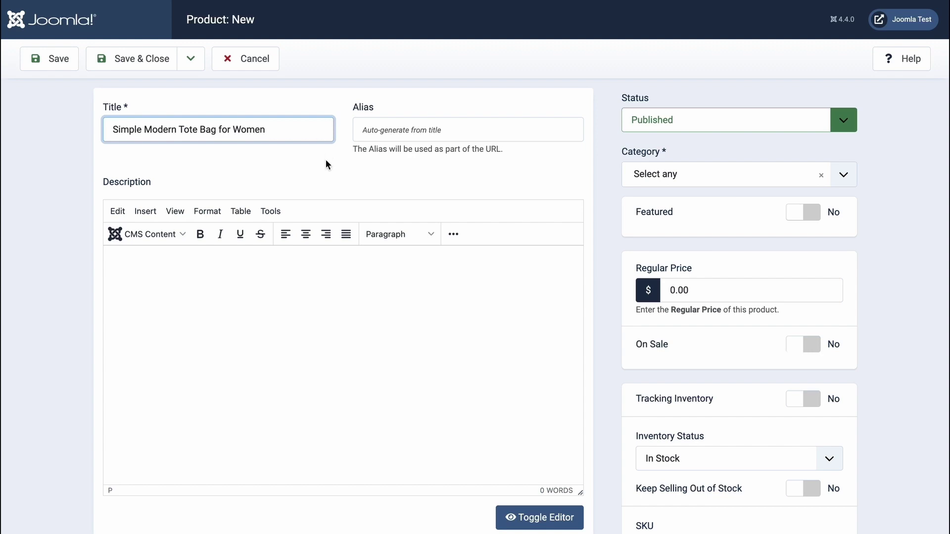
click(303, 262)
text(Indulge in a world of luxury and sophistication with our exquisite Elegant Evening Gown. Designed for the modern woman who craves timeless beauty, this gown is a masterpiece that will leave a lasting impression. Crafted with the finest materials, the gown drapes gracefully, hugging your curves in all the right places. The gown features a flattering sweetheart neckline adorned with intricate beading that catches the light with every movement. The bodice is delicately embroidered with floral patterns, adding a touch of femininity and elegance. The flowing skirt cascades to the floor, creating a mesmerizing silhouette that commands attention. Whether you're attending a black-tie event, a gala, or a romantic dinner, the Elegant Evening Gown is the epitome of glamour. The rich color options, from deep midnight blue to classic black, allow you to choose the shade that resonates with your personal style. Dance the night away in confidence, knowing that the gown's comfortable lining and expert craftsmanship will keep you feeling as amazing as you look. Complete your ensemble with sparkling earrings and a chic updo to truly steal the spotlight.)
Step: Add all five tote bag photos to the product's images
scroll(324, 420, down, 3)
scroll(324, 420, down, 3)
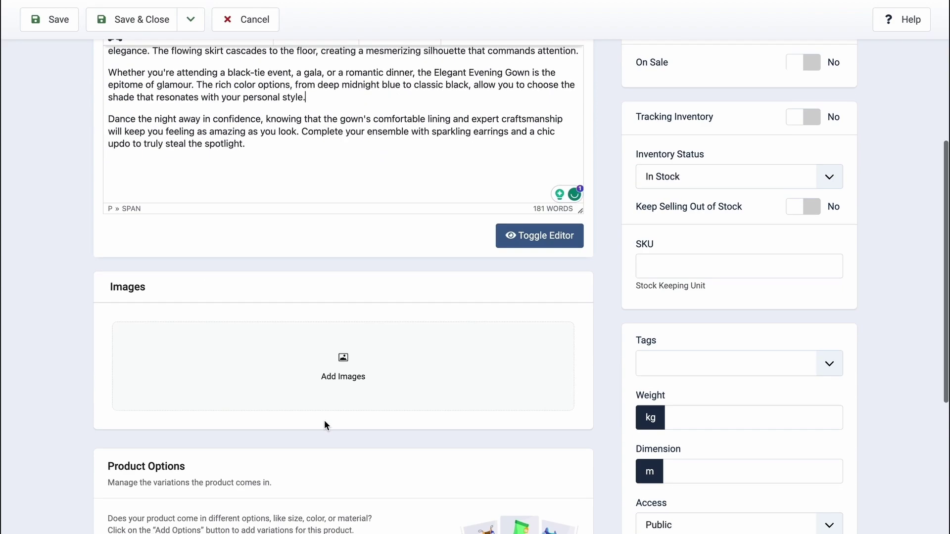
click(339, 379)
key(super+a)
click(677, 369)
Step: Create and assign the product category "Tote Bags", and toggle Featured on and back off
scroll(497, 404, down, 3)
scroll(498, 405, up, 10)
click(726, 159)
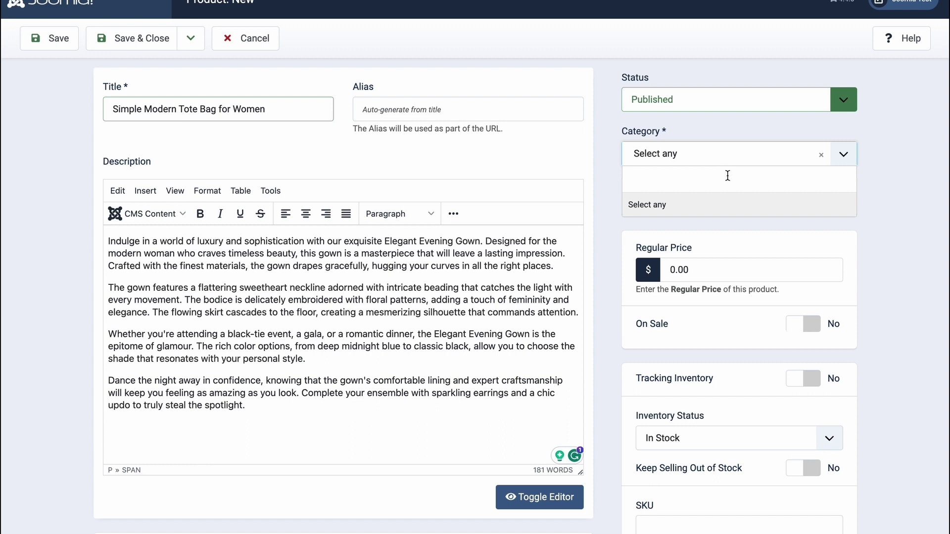
text(Tote)
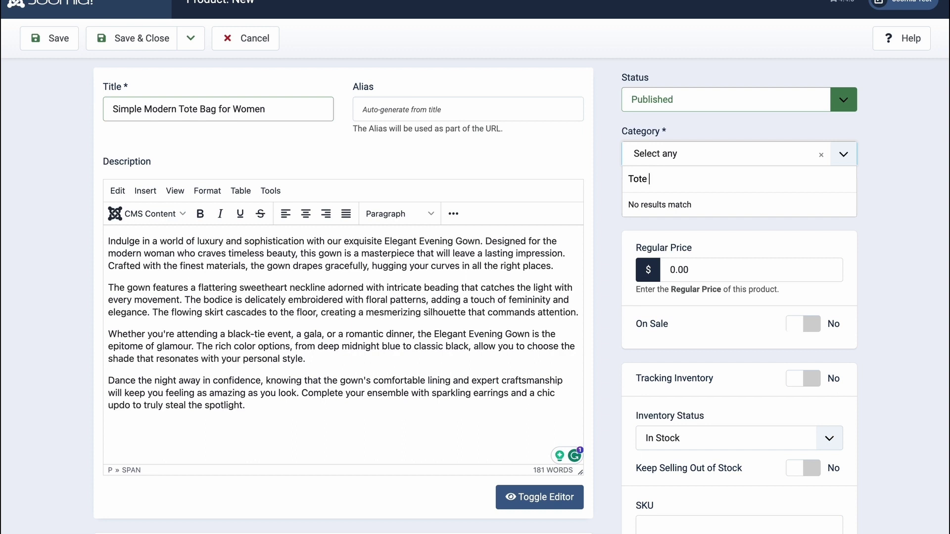
text( Bags)
key(Return)
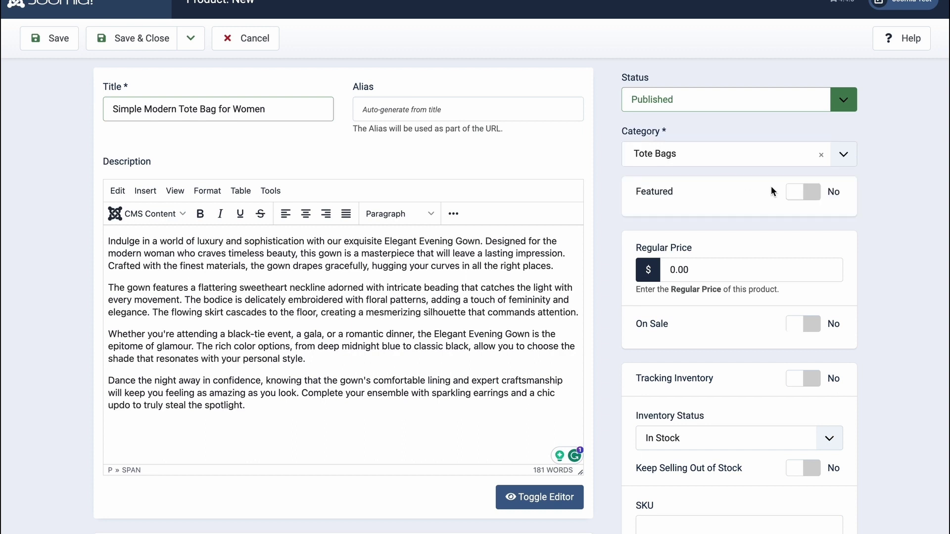
click(793, 196)
click(792, 196)
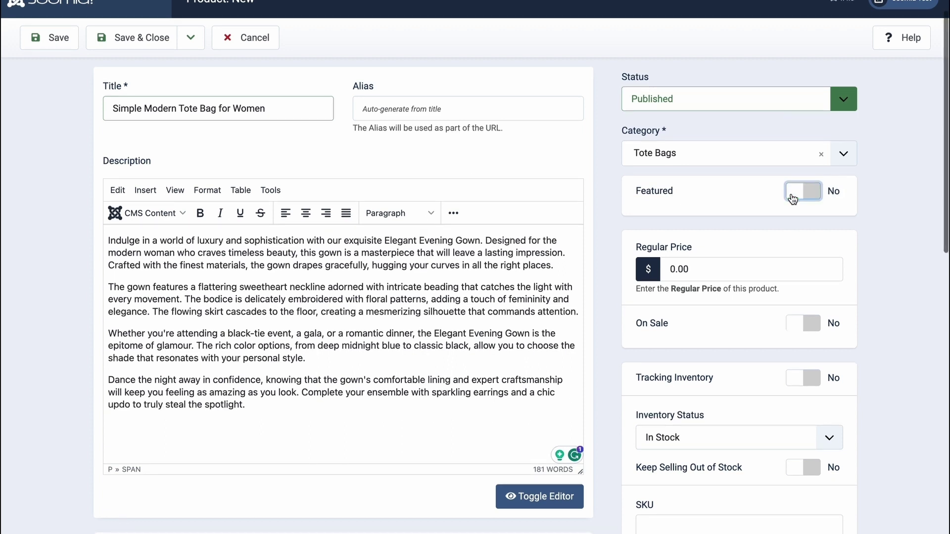
Step: Set the product's regular price to $75.00
scroll(792, 196, down, 2)
drag(683, 159, 670, 160)
key(BackSpace)
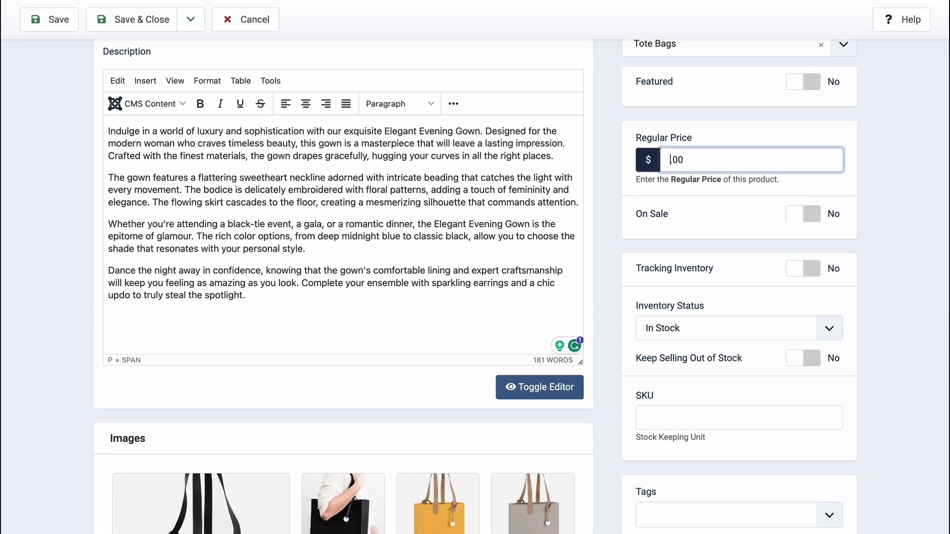
text(75.)
Step: Put the product on sale with a percentage discount of 20
click(802, 216)
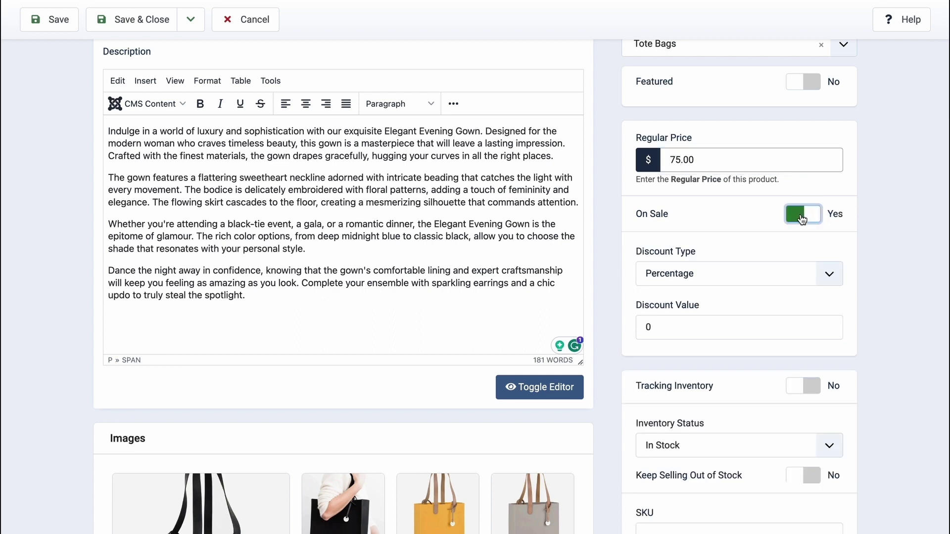
click(802, 277)
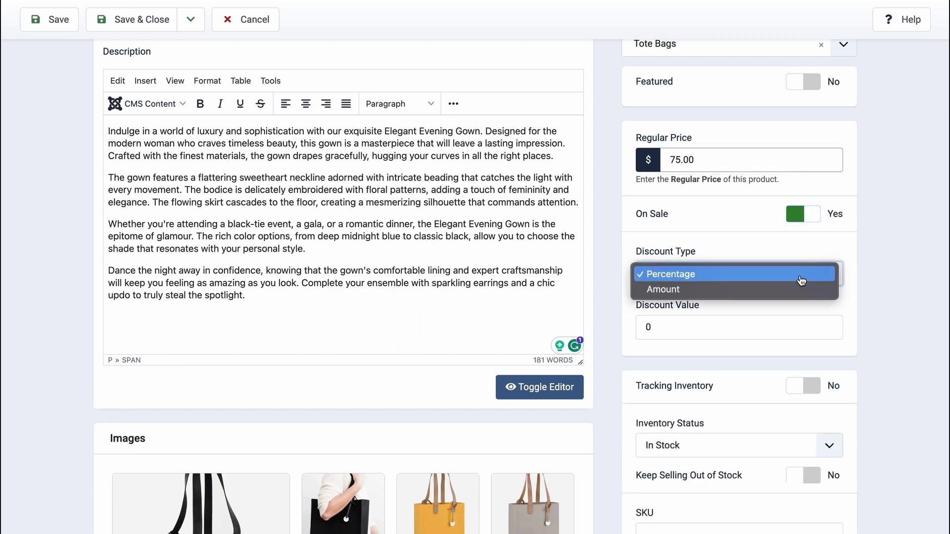
click(800, 280)
click(764, 322)
text(20)
scroll(743, 346, down, 2)
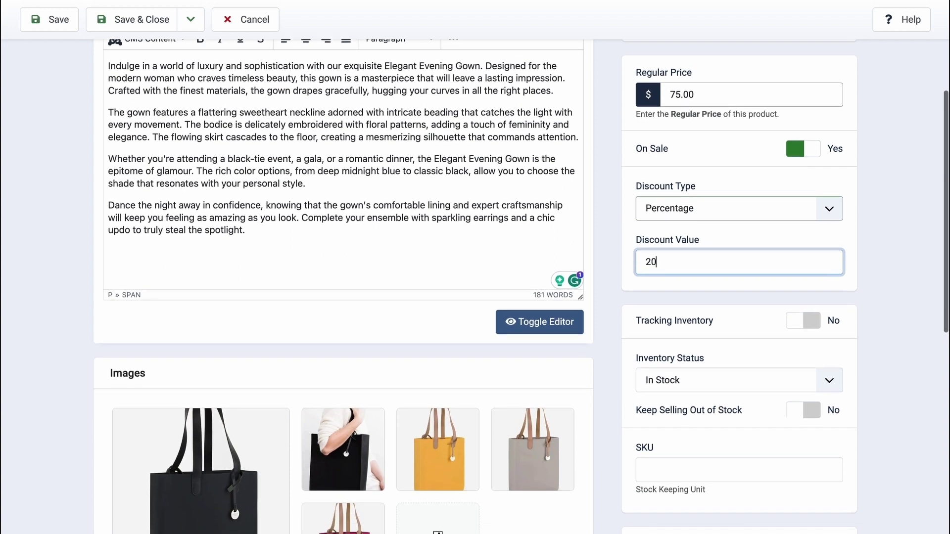
click(743, 345)
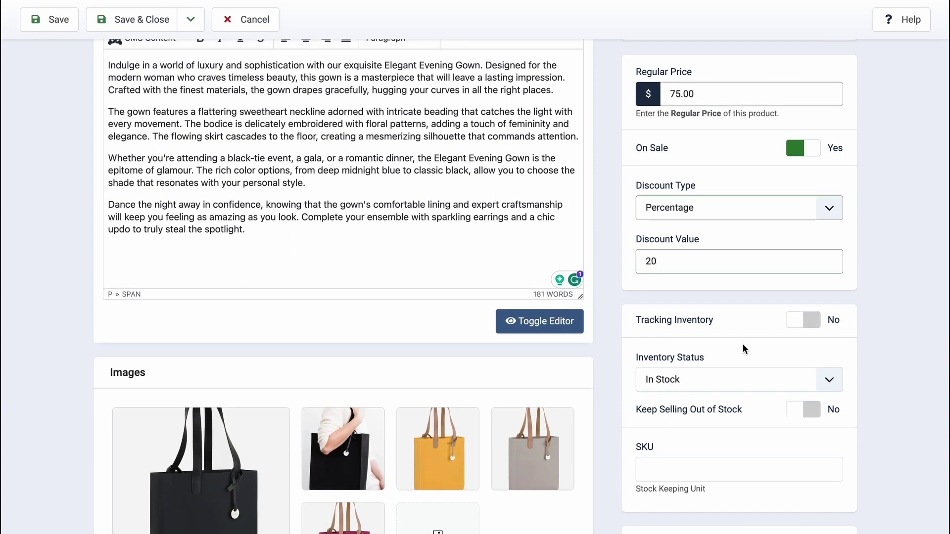
Step: Enable inventory tracking for the product and set its quantity to 1000
scroll(743, 345, down, 2)
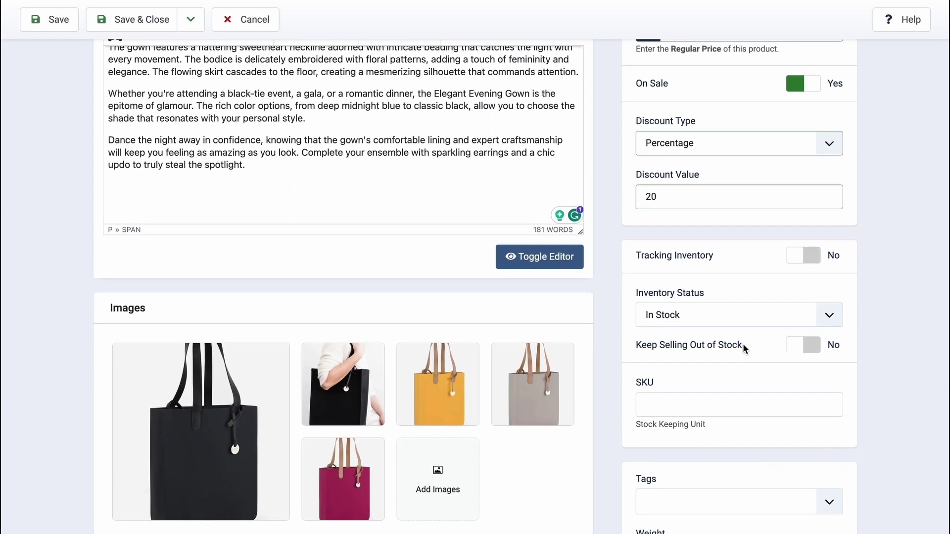
click(800, 262)
click(672, 312)
key(BackSpace)
text(1000)
Step: Toggle Keep Selling Out of Stock on and back off, and set the SKU to ESYSTR001
scroll(705, 275, down, 3)
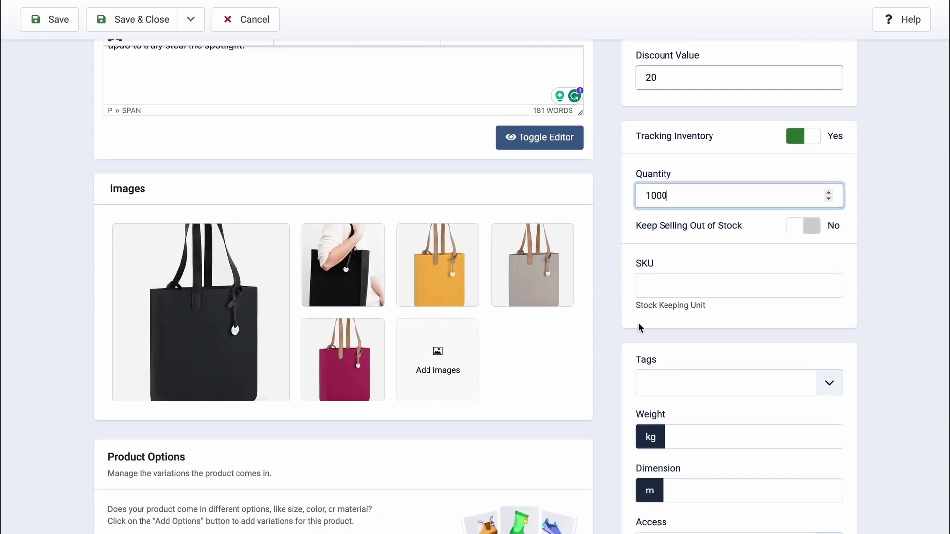
click(797, 228)
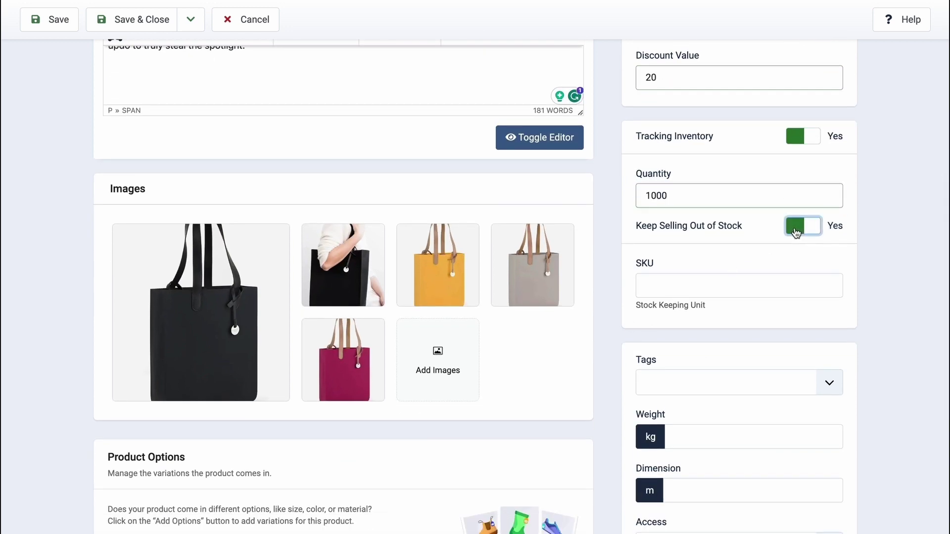
click(796, 231)
click(651, 289)
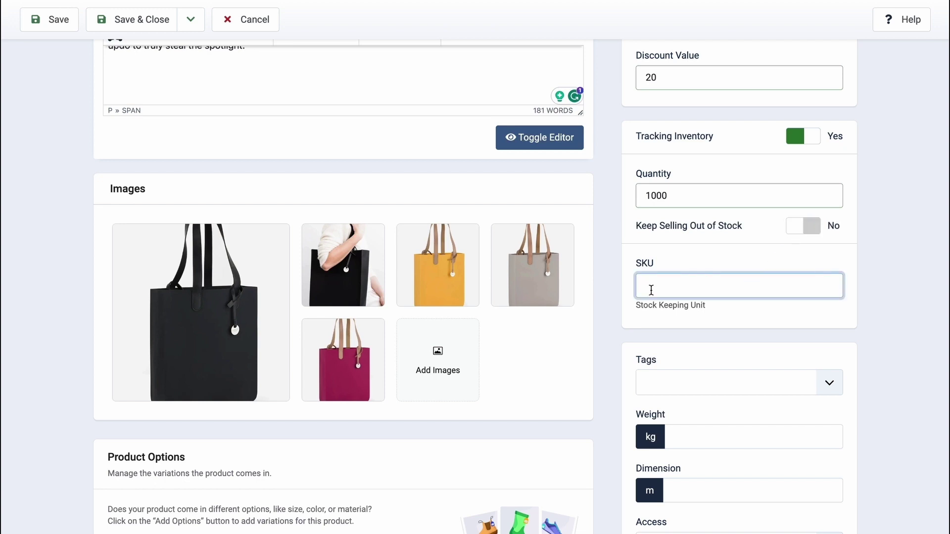
text(ESYSTR001)
Step: Add the tags totebags, Ladies bag and handbag to the product, and save and close it
scroll(721, 324, down, 2)
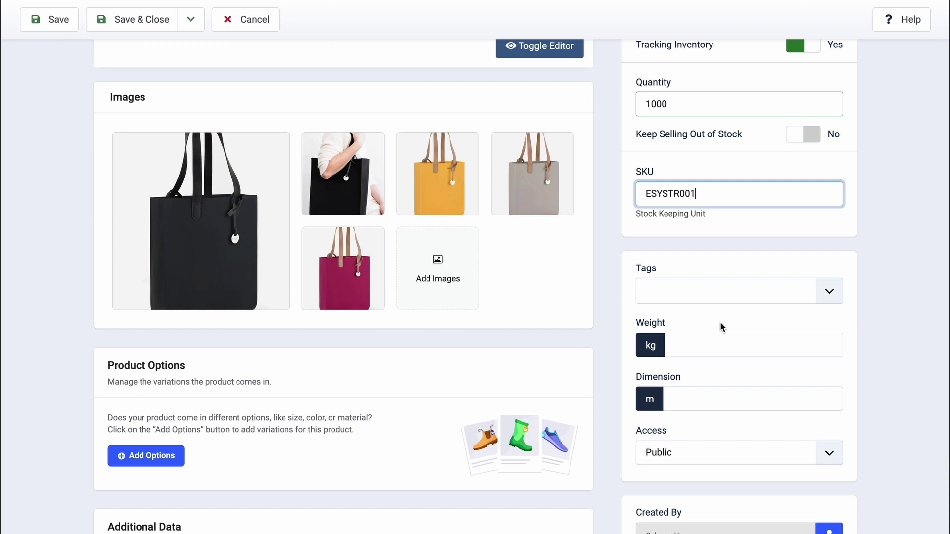
scroll(722, 326, down, 2)
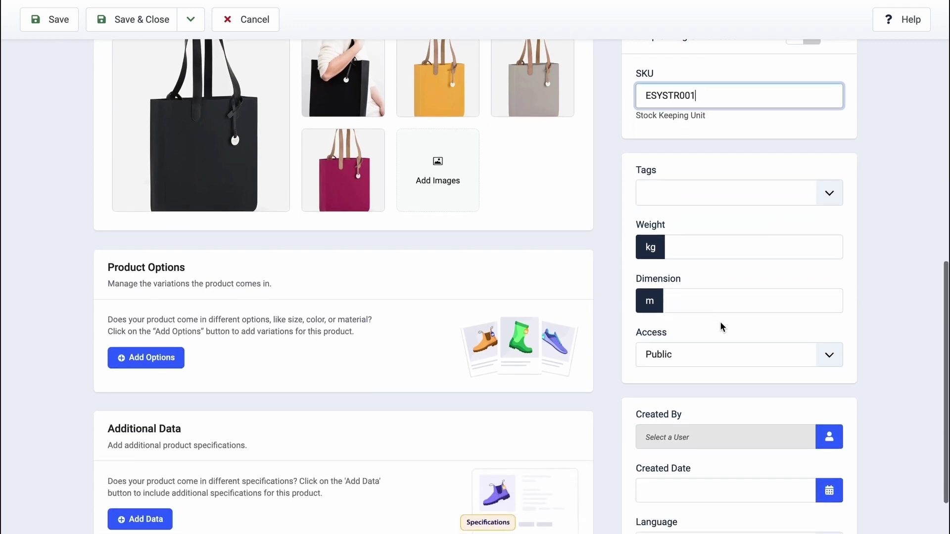
click(715, 192)
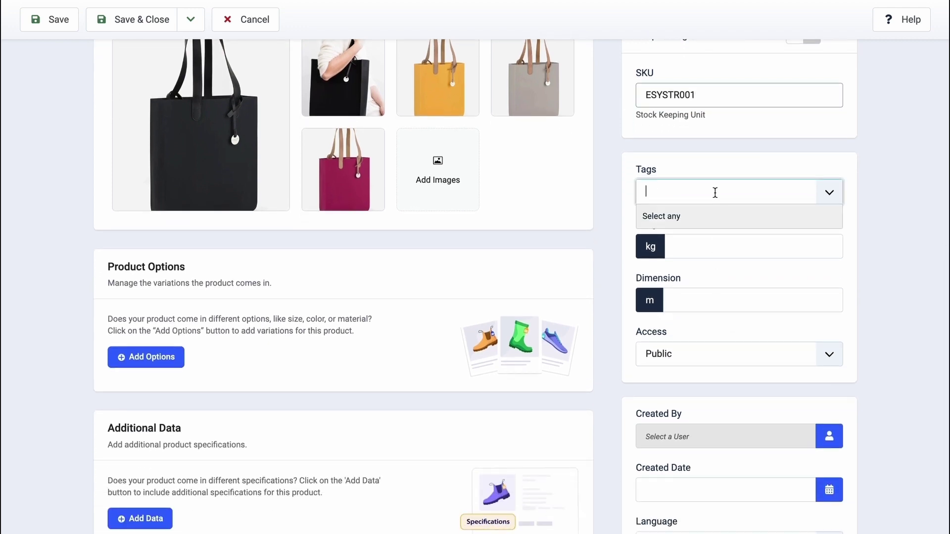
text(totebags)
key(Return)
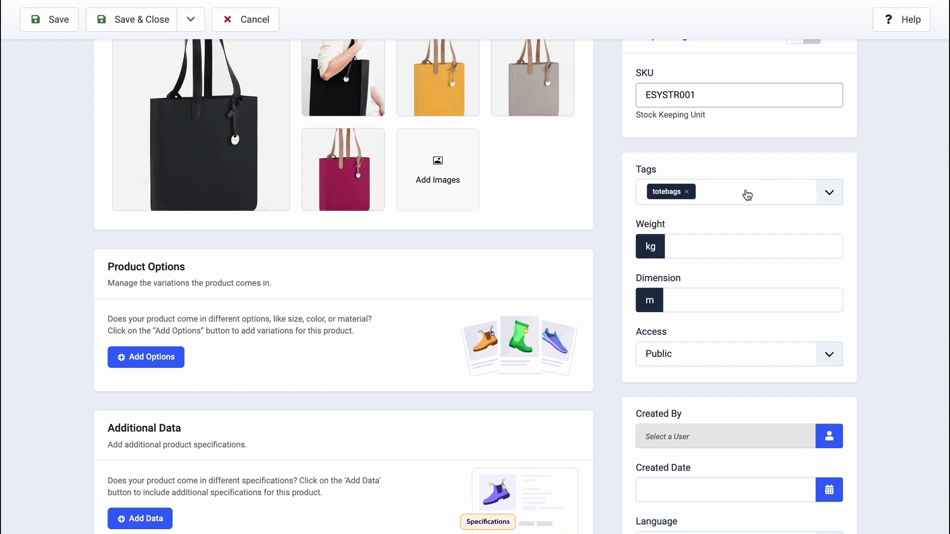
text(Ladies bag)
key(Return)
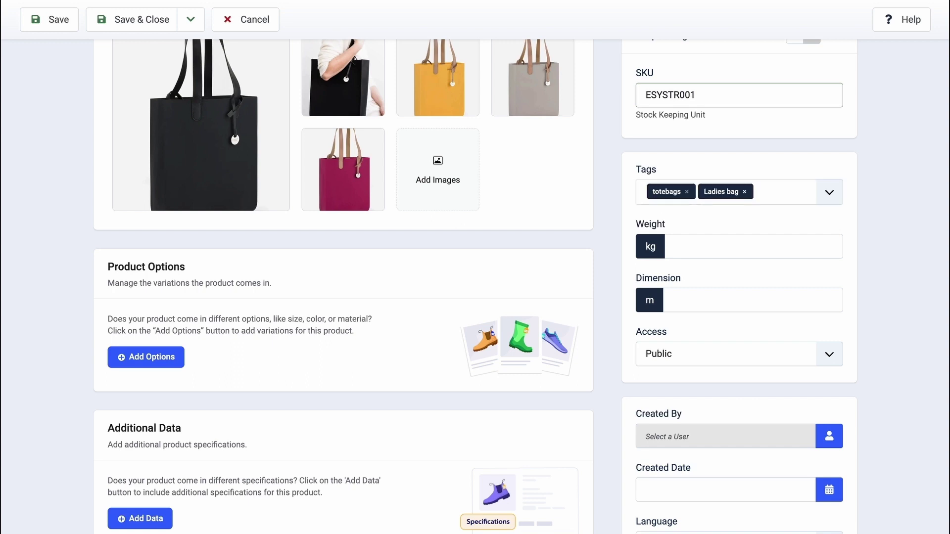
text(handbag)
key(Return)
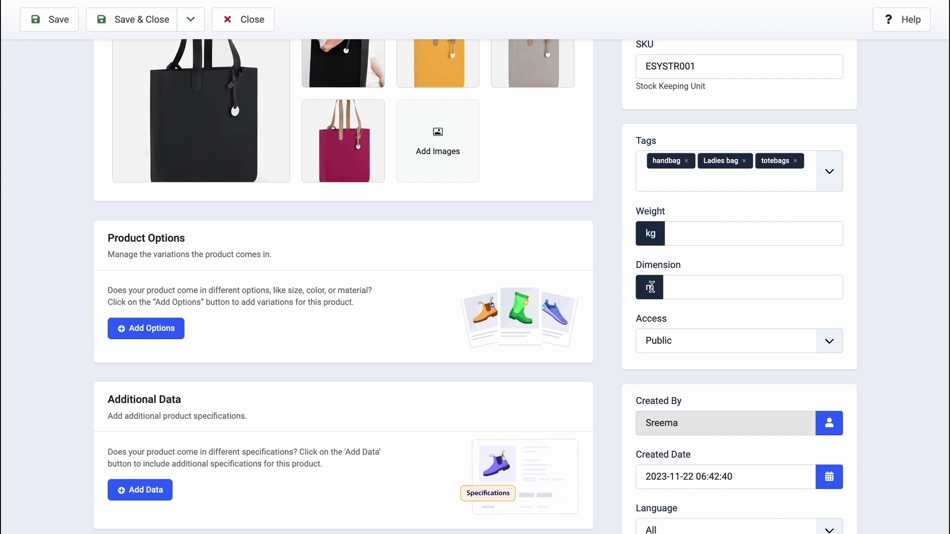
scroll(651, 287, up, 10)
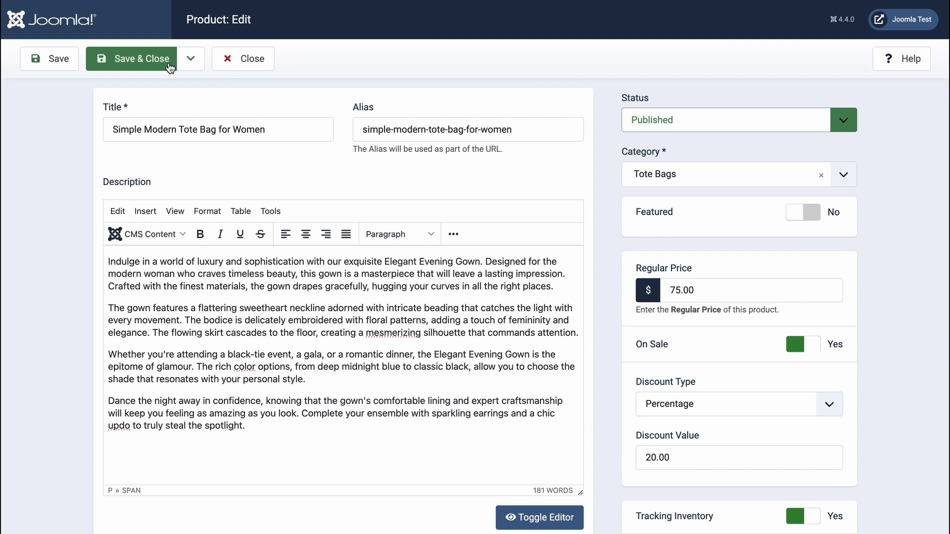
click(170, 67)
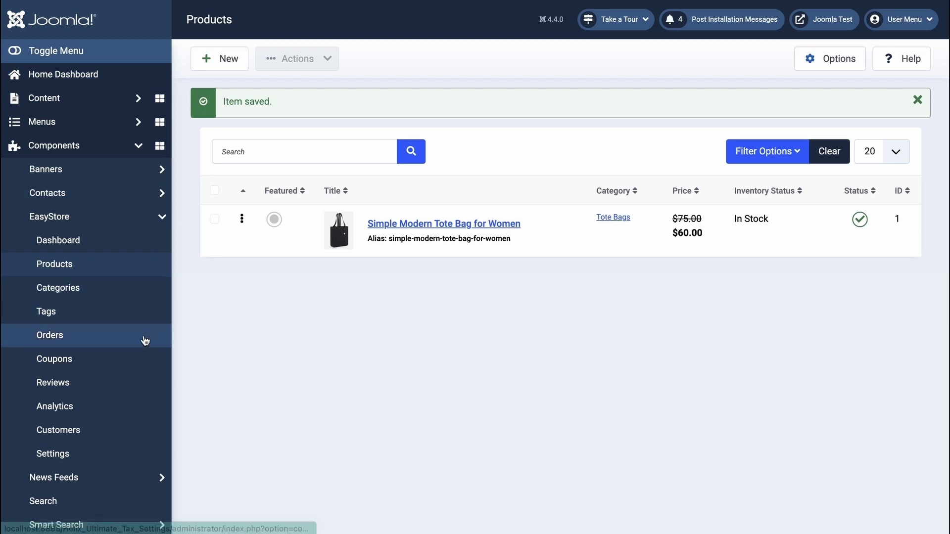
Step: In the store's product settings, set the weight unit to Gram (g) and the dimension unit to Inch (in), and save the changes
click(102, 454)
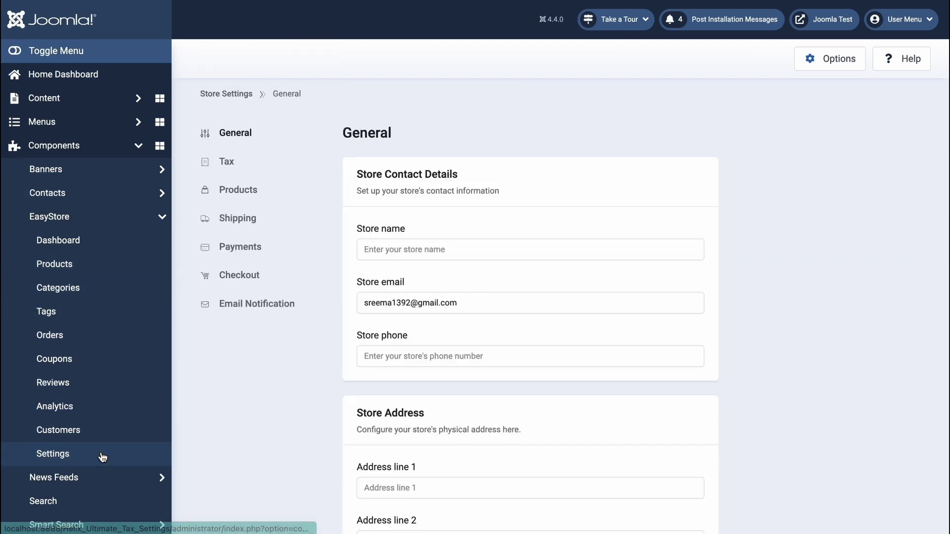
click(249, 196)
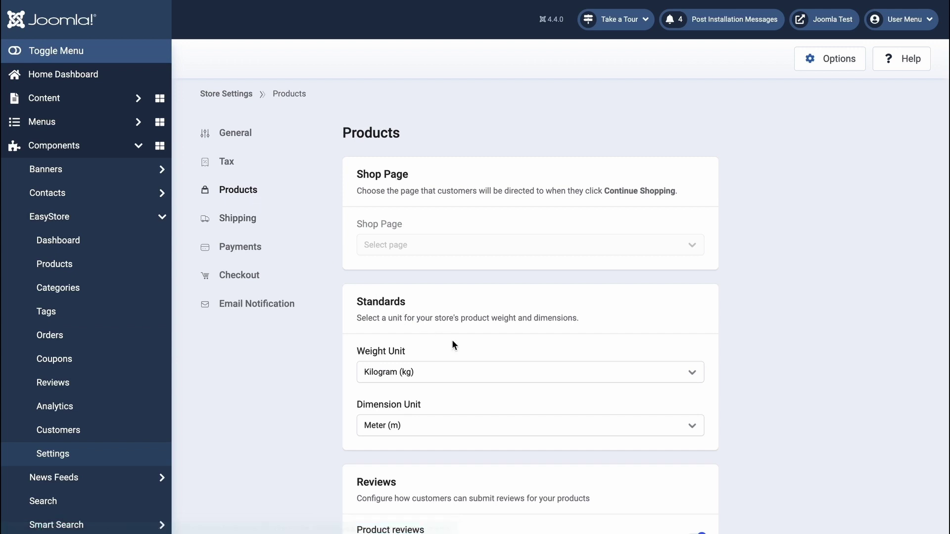
click(488, 373)
click(420, 403)
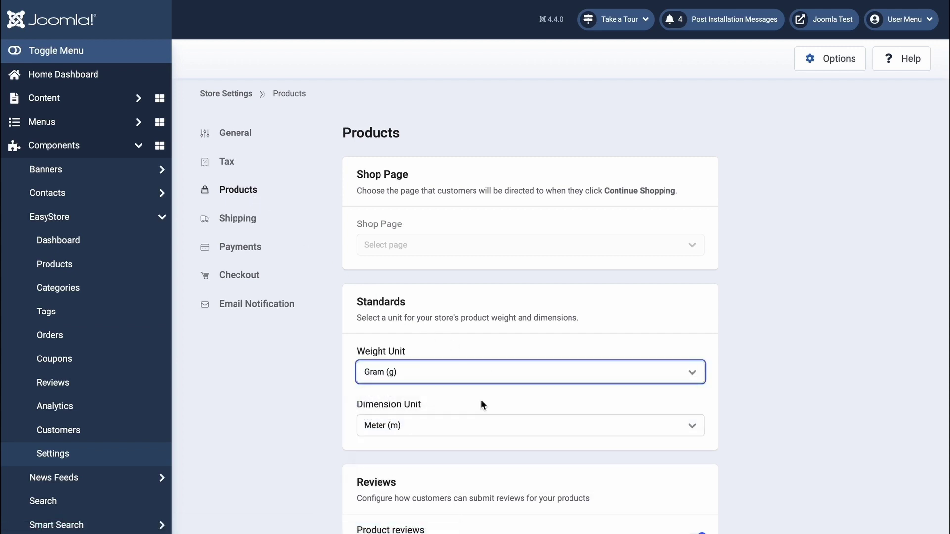
click(484, 425)
click(490, 347)
scroll(490, 344, down, 3)
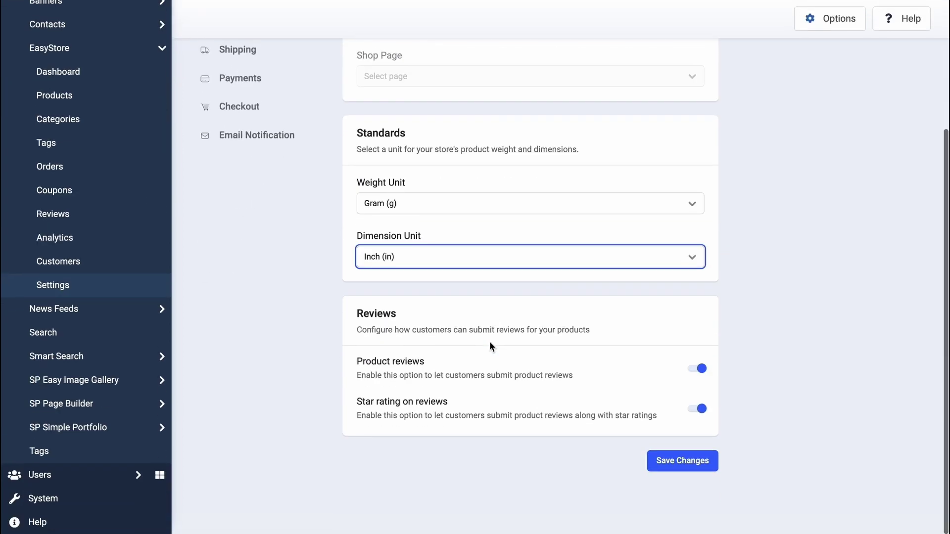
click(663, 465)
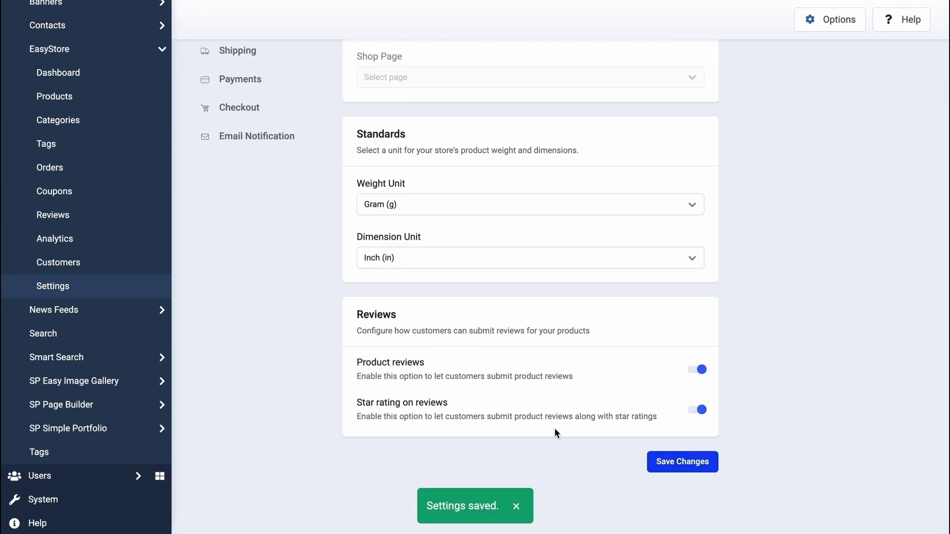
Step: Reopen the Simple Modern Tote Bag for Women product and check the units of its Weight and Dimension fields
scroll(144, 183, up, 3)
click(142, 218)
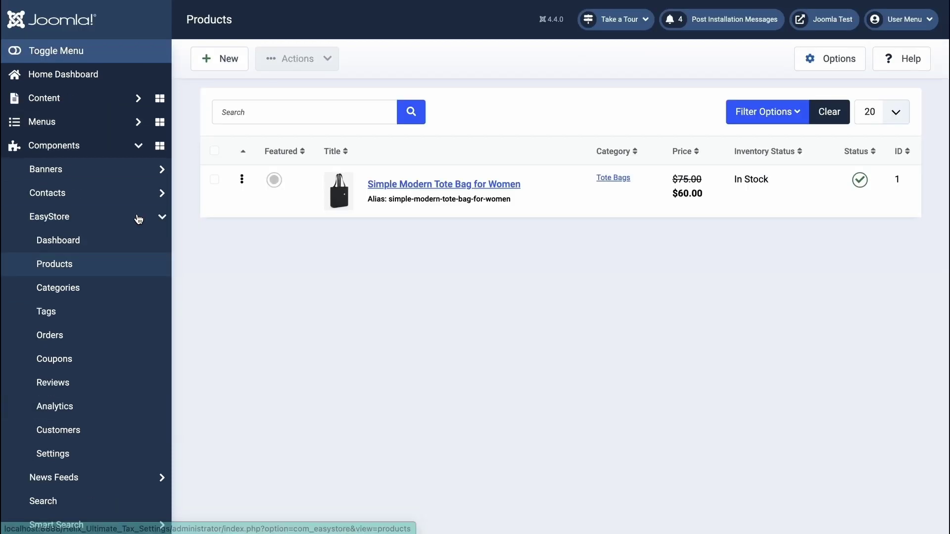
click(382, 186)
scroll(384, 187, down, 10)
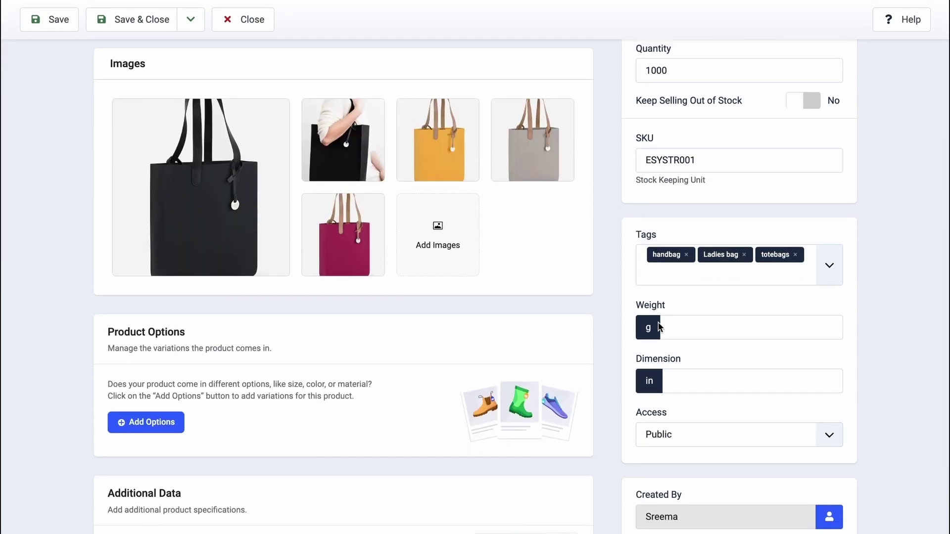
Step: Set the product's weight to 300 g and its dimension to 11 x 12 x 6 in
click(689, 327)
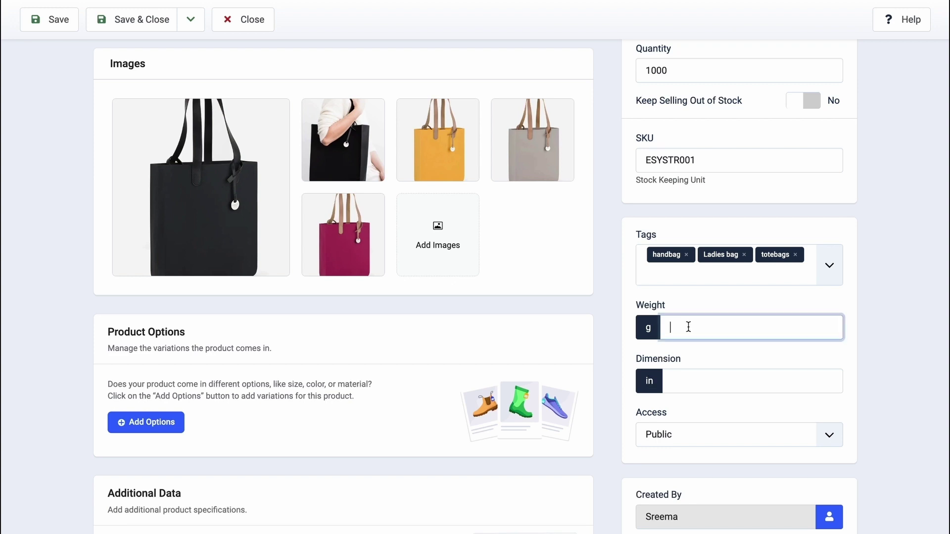
text(300)
click(685, 379)
text(11 x 12 )
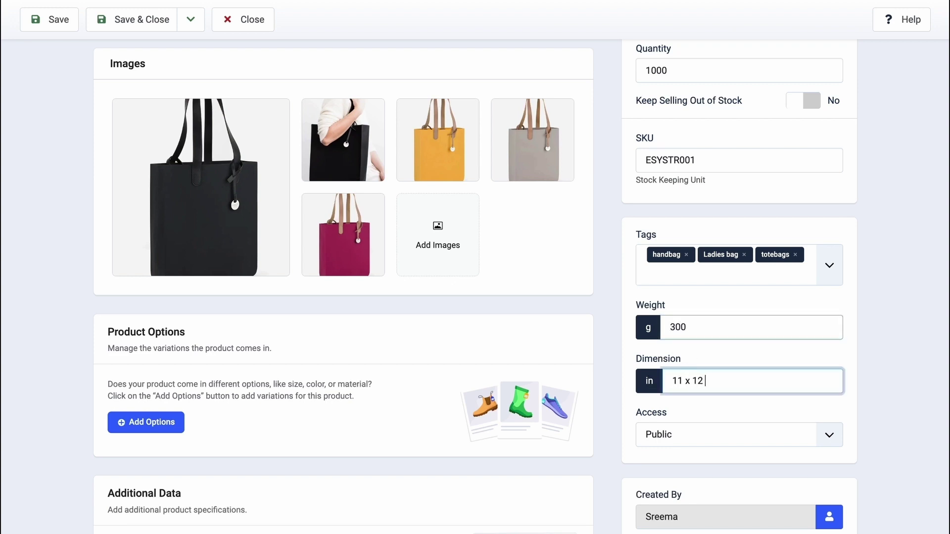
text(x 6)
click(689, 402)
scroll(690, 406, down, 2)
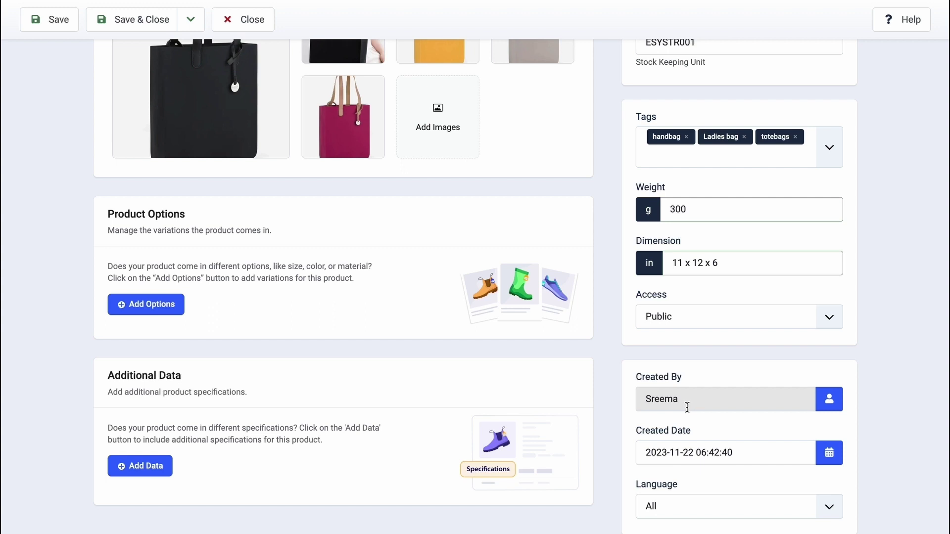
Step: Add a list-type product option named Size with the values S and L, and apply it
click(174, 308)
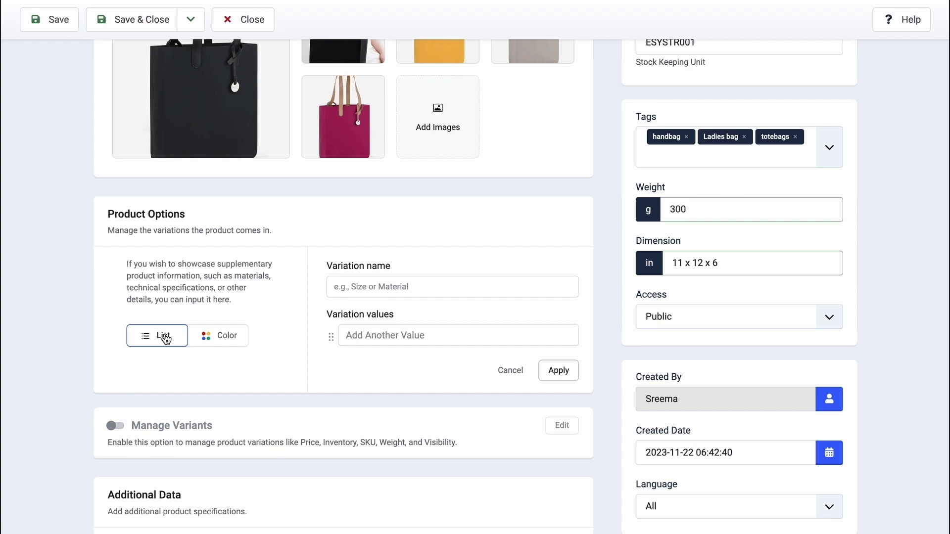
click(217, 337)
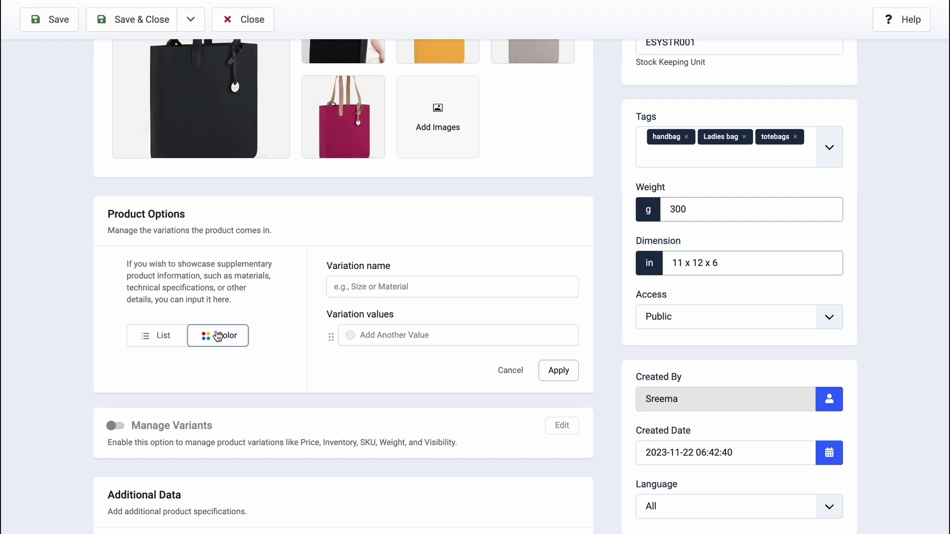
click(161, 337)
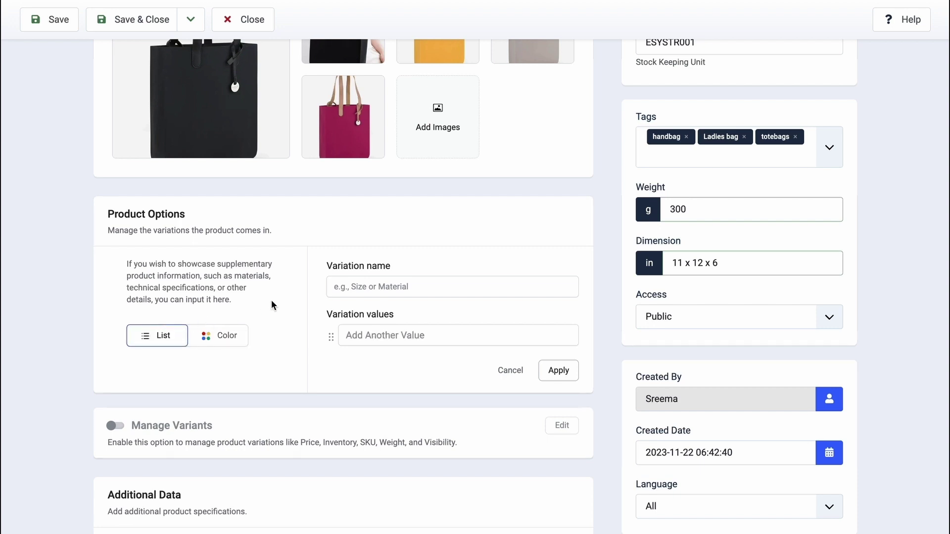
click(342, 280)
text(Size)
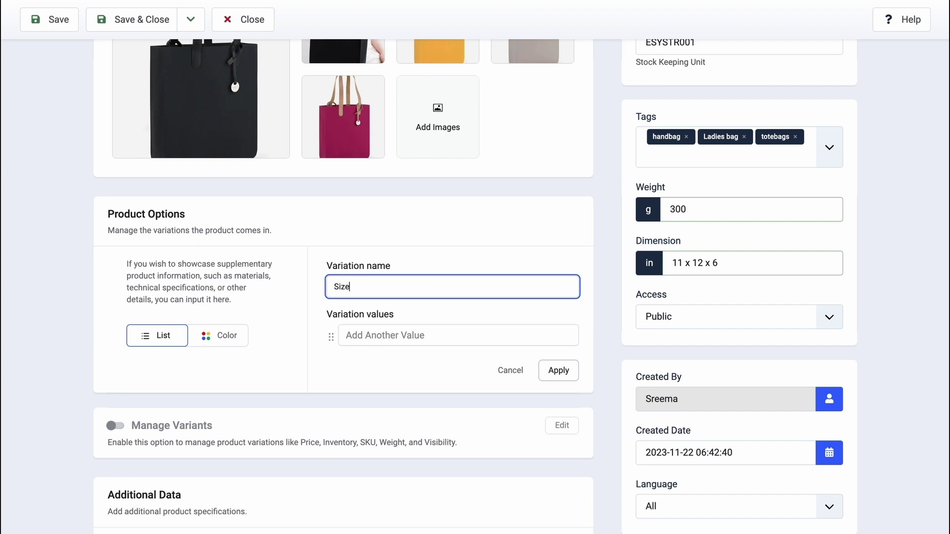
click(360, 335)
text(S)
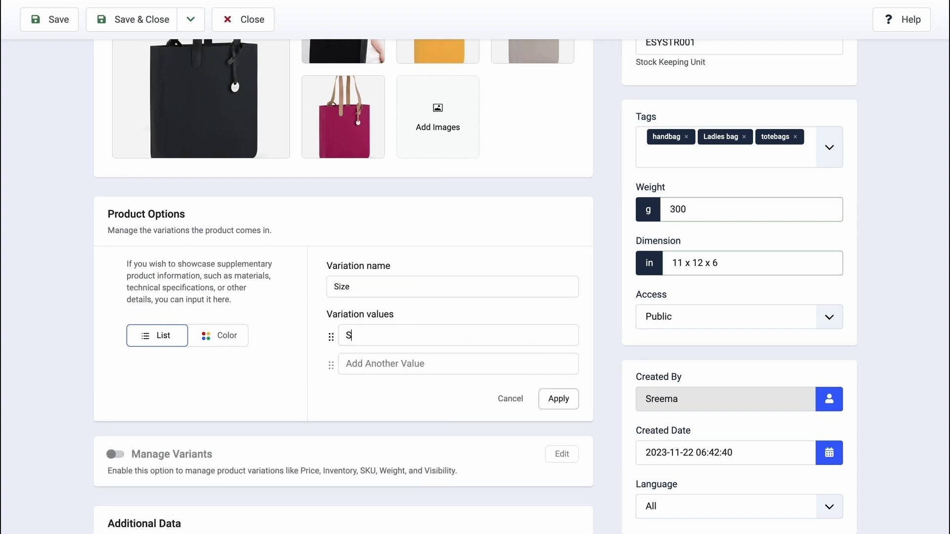
click(366, 363)
text(L)
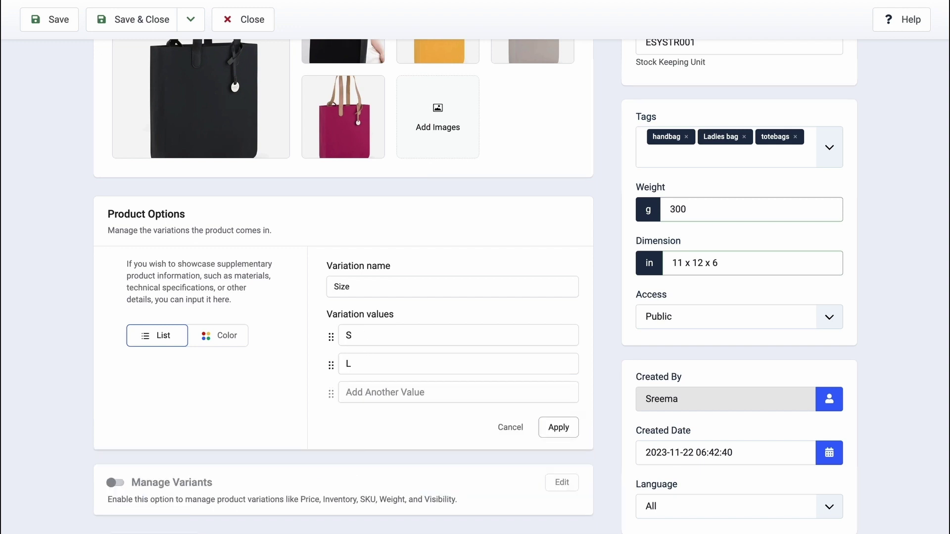
click(555, 430)
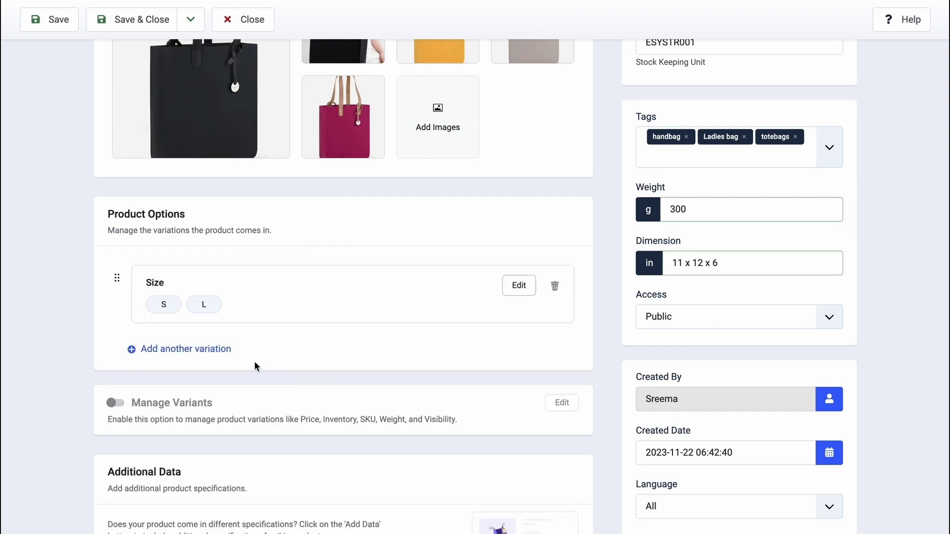
Step: Start a second, color-type variation named Color and give it a black swatch labelled Black
click(219, 349)
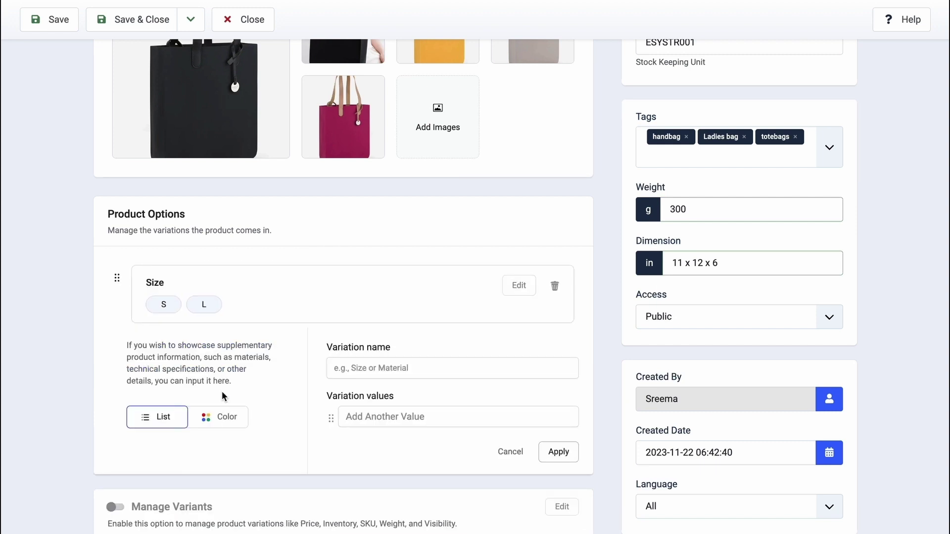
click(223, 417)
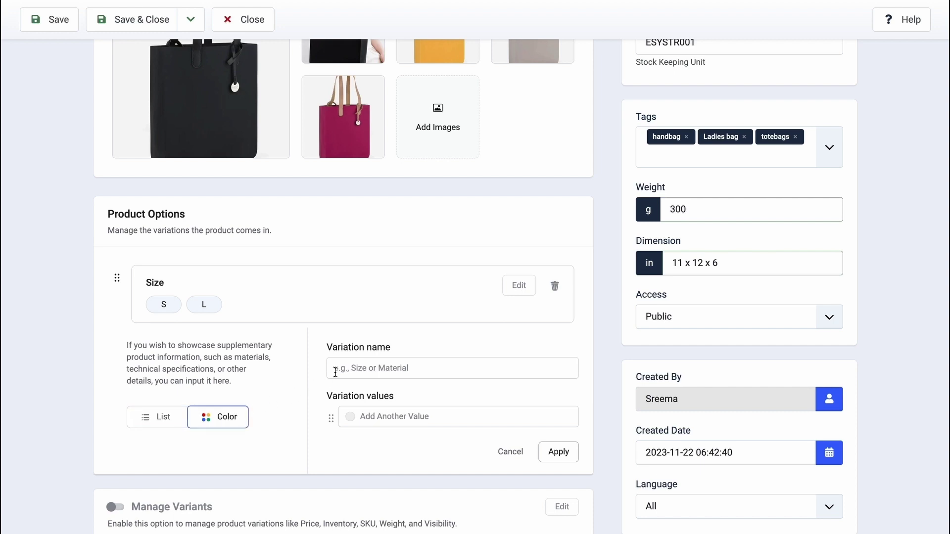
click(353, 367)
text(Col)
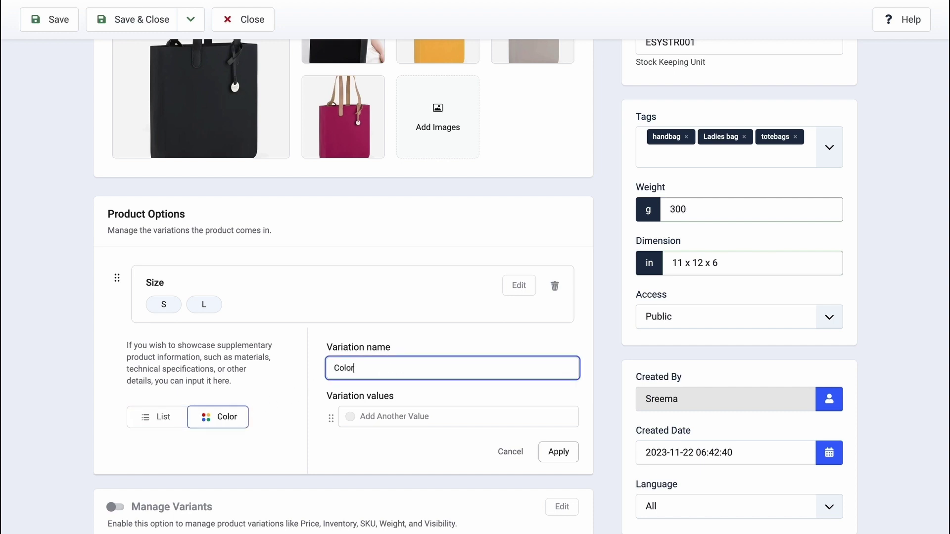
text(or)
click(350, 417)
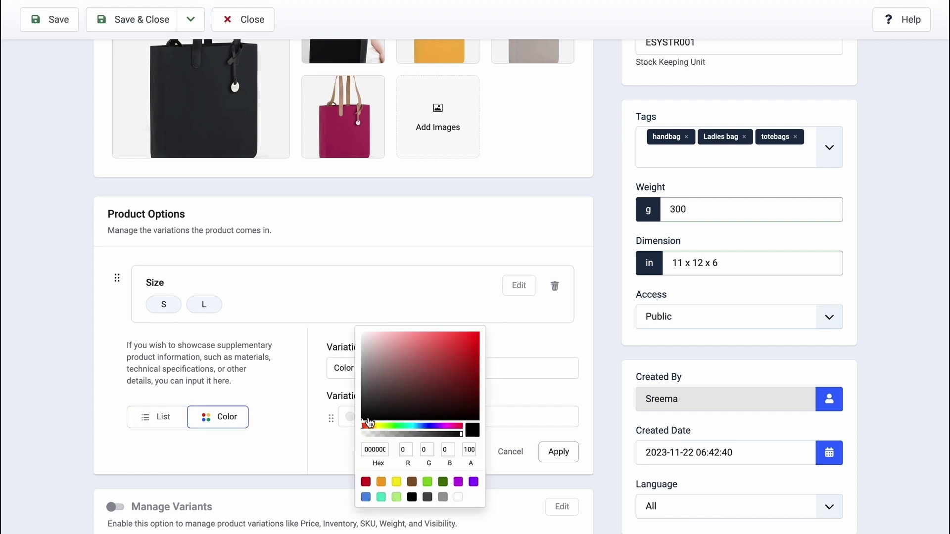
click(363, 420)
click(494, 421)
text(Black)
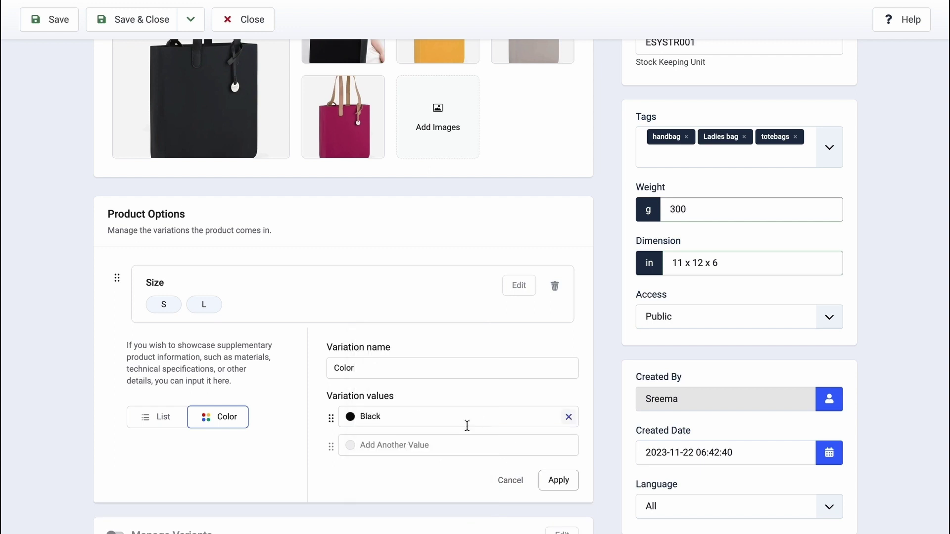
Step: Add a magenta swatch labelled Pink to the Color variation
click(351, 448)
click(452, 454)
click(476, 364)
click(343, 427)
text(Pink)
Step: Add a yellow swatch labelled Yellow to the Color variation
scroll(383, 449, down, 2)
click(350, 375)
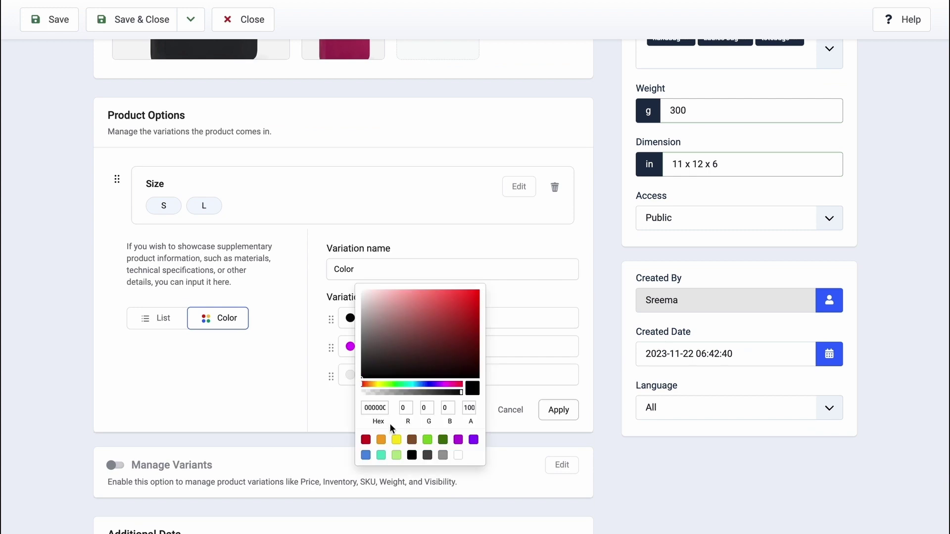
click(396, 440)
click(513, 385)
text(Yellow)
Step: Add a gray swatch labelled Gray to the Color variation and apply the variation
click(350, 403)
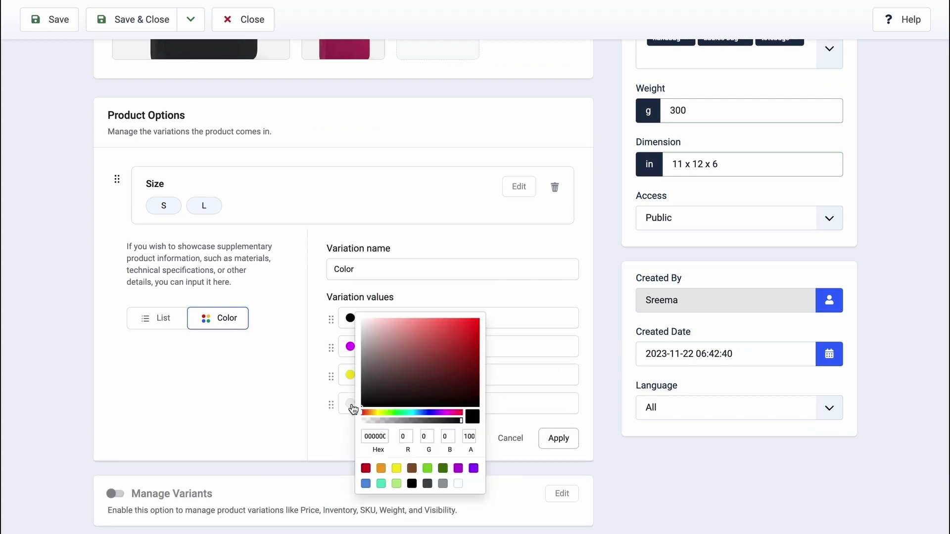
click(443, 484)
click(519, 402)
text(Gr)
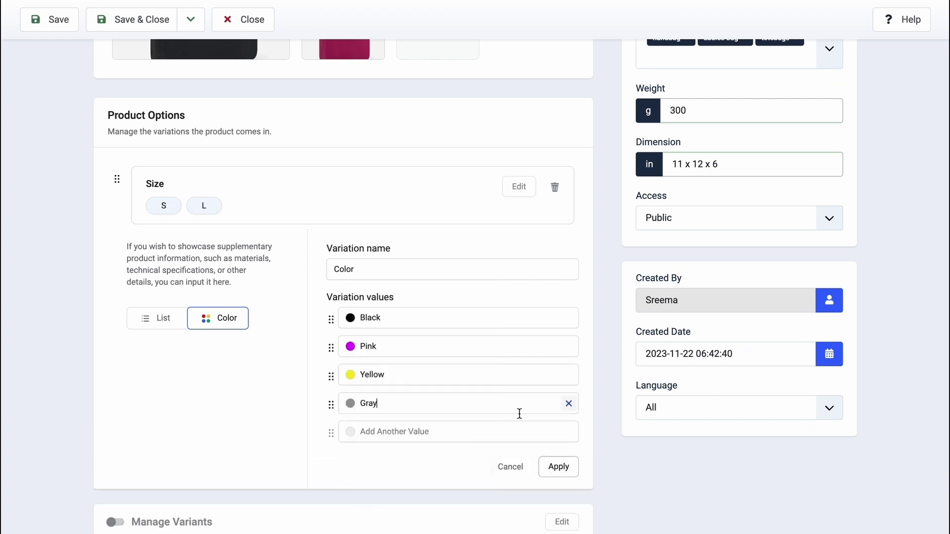
text(ay)
click(559, 466)
scroll(497, 348, up, 1)
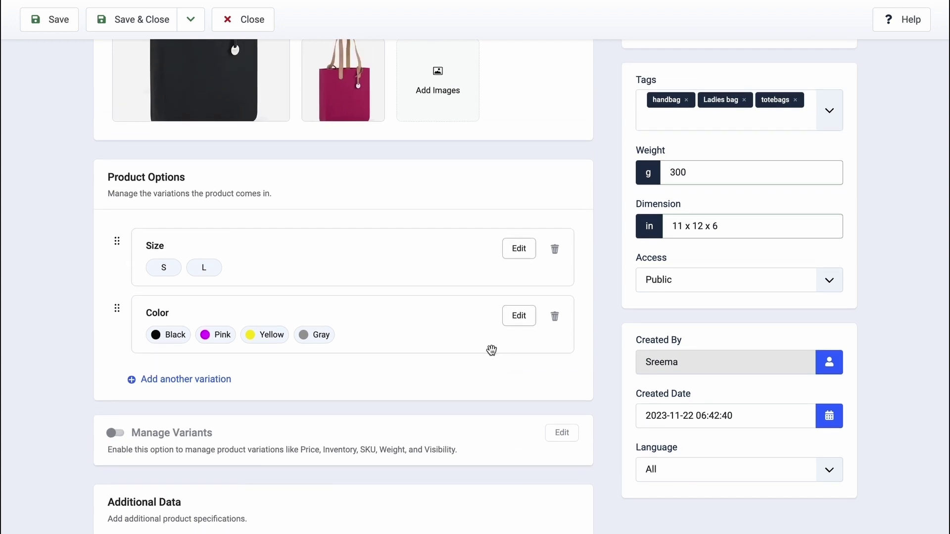
Step: Enable Manage Variants and assign the plain black tote image to the S | Black variant
click(117, 430)
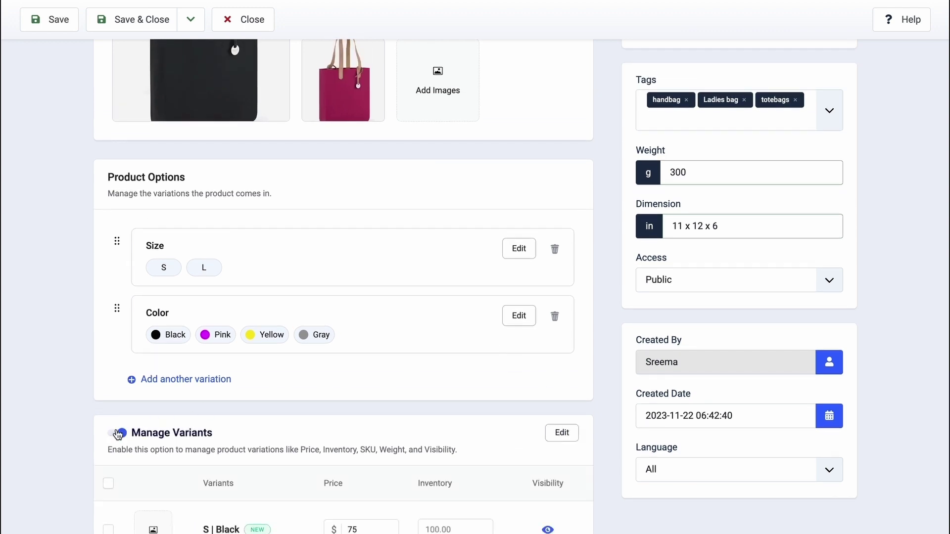
scroll(117, 432, down, 3)
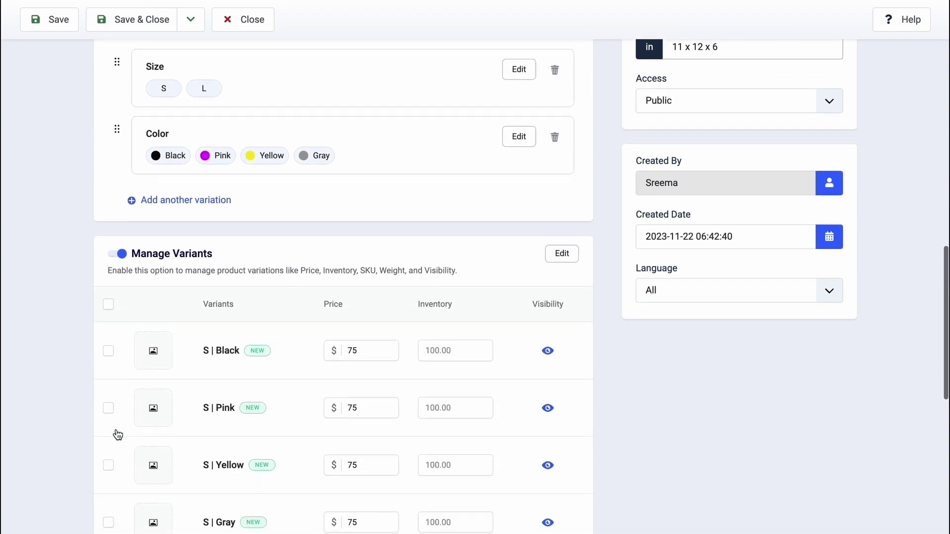
click(153, 351)
click(248, 166)
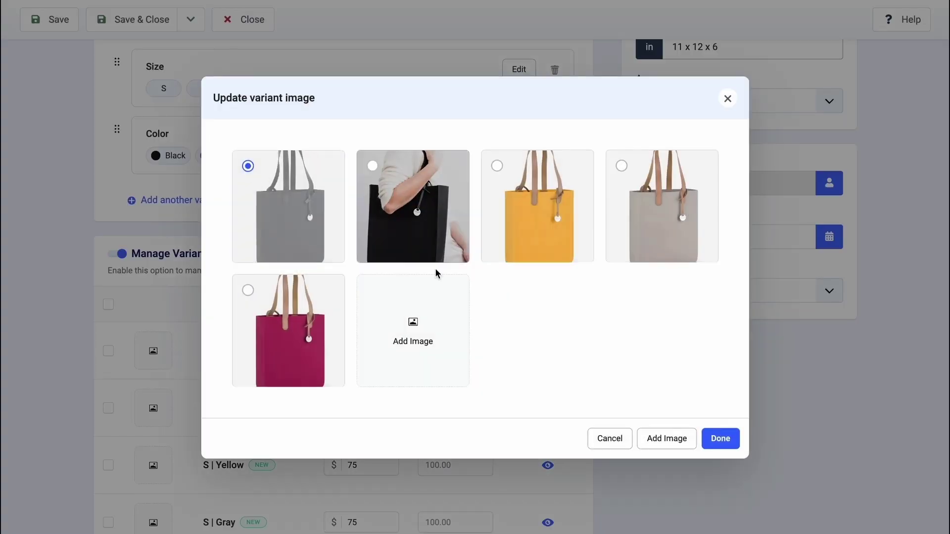
click(713, 442)
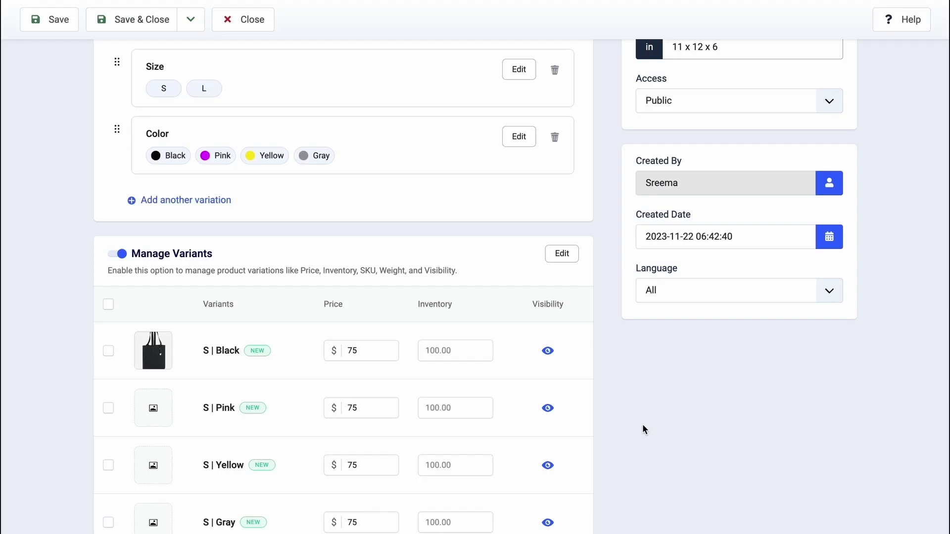
Step: Set the S | Black variant's inventory to 500, and toggle its visibility off and back on
click(459, 345)
text(500)
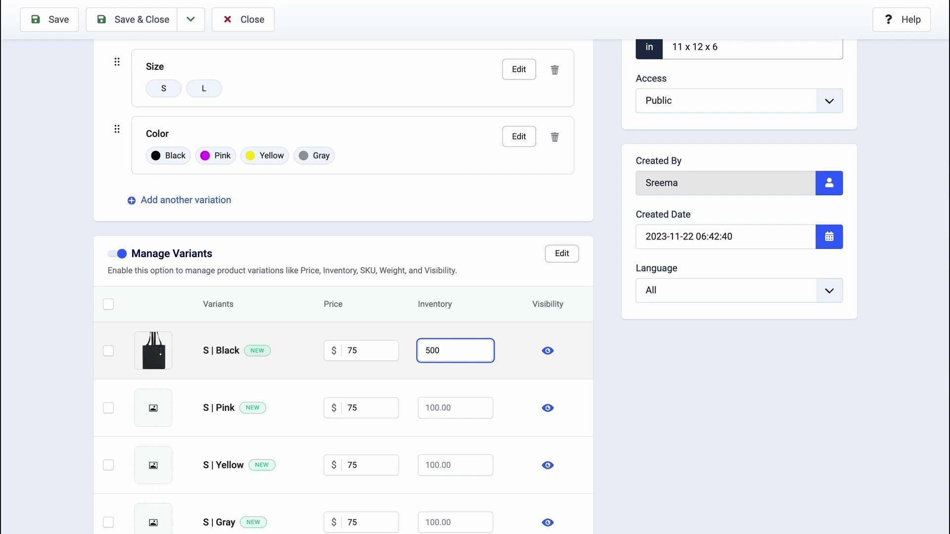
click(549, 351)
click(550, 352)
Step: In the full variants editor, give S | Black a weight of .300 Kg and the SKU ESYSTR001, toggling its visibility off and on
click(562, 254)
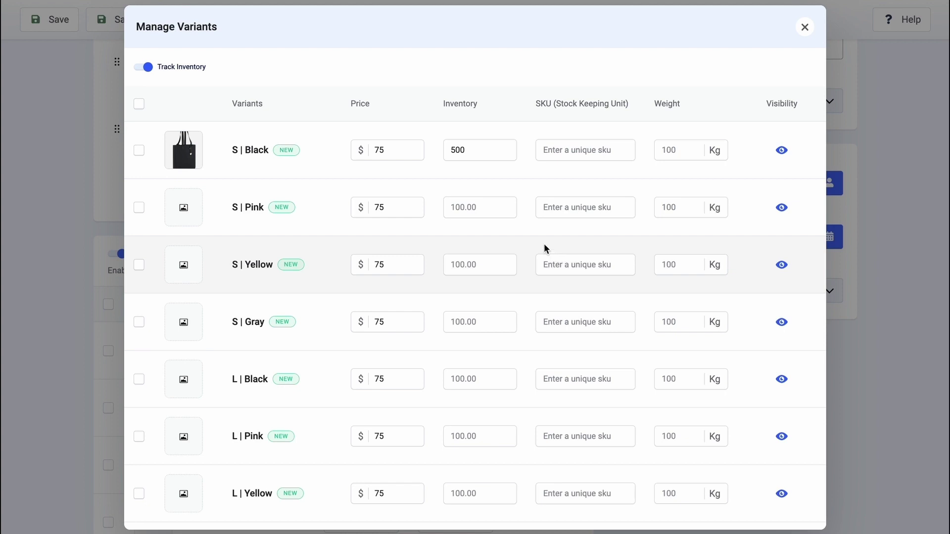
click(665, 151)
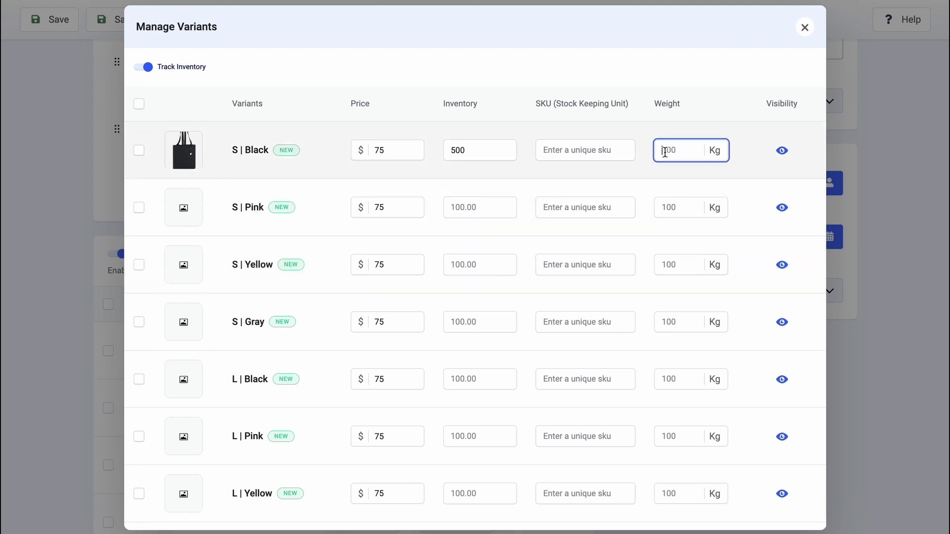
text(300)
click(782, 151)
click(782, 150)
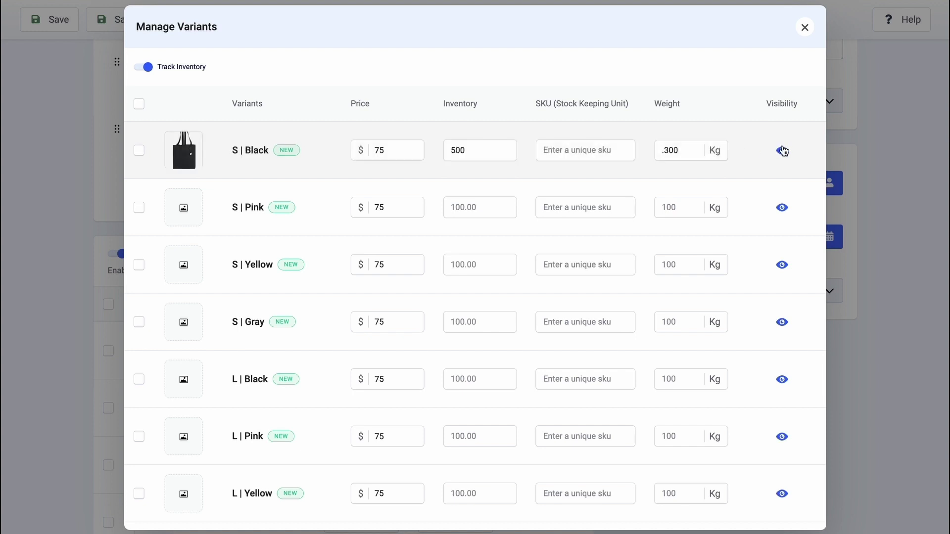
click(575, 150)
text(ESYSTR001)
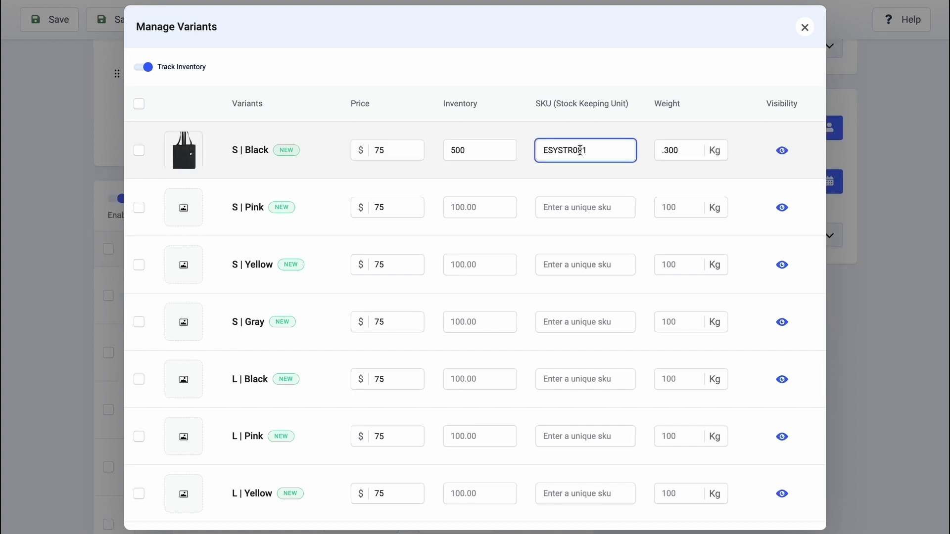
Step: For all variants at once, set the price to $80 and the inventory to 1000, and generate their SKUs
click(139, 103)
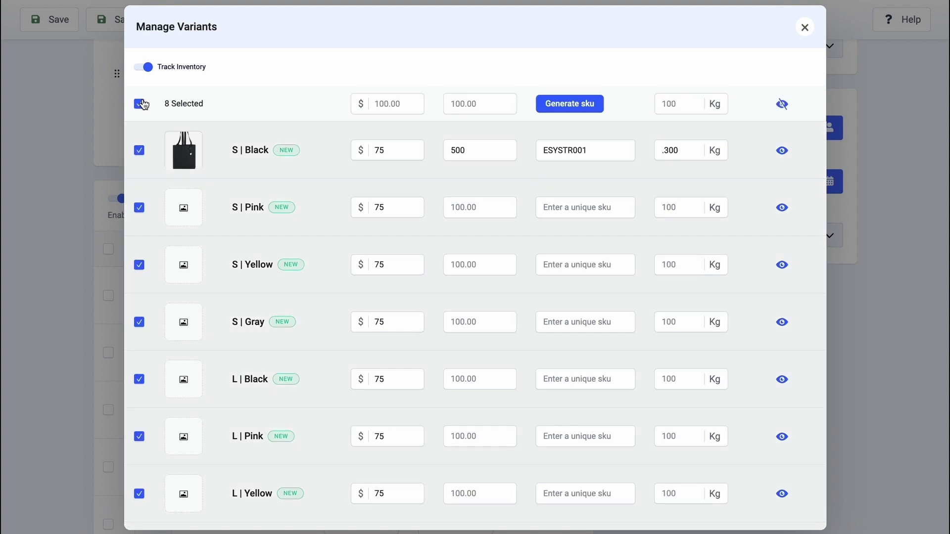
click(380, 105)
text(80)
click(455, 104)
text(1000)
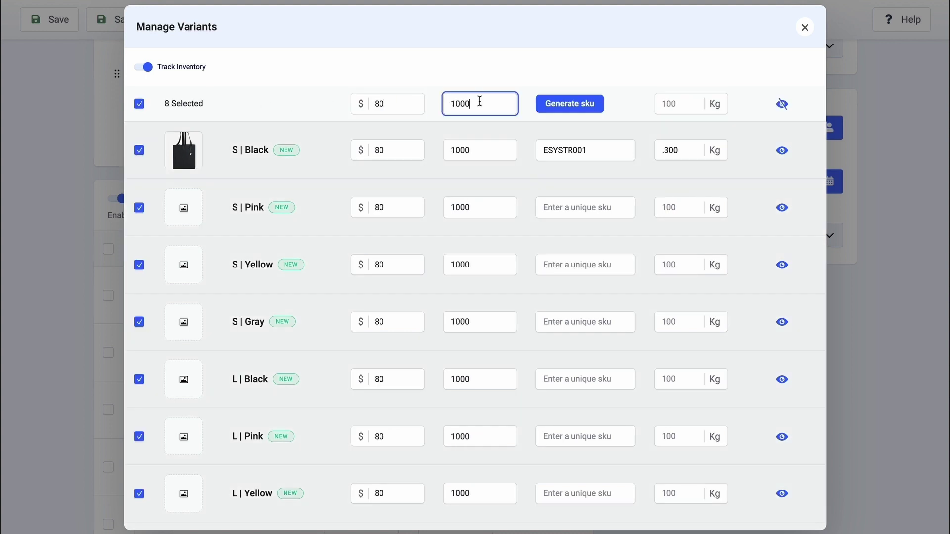
click(569, 106)
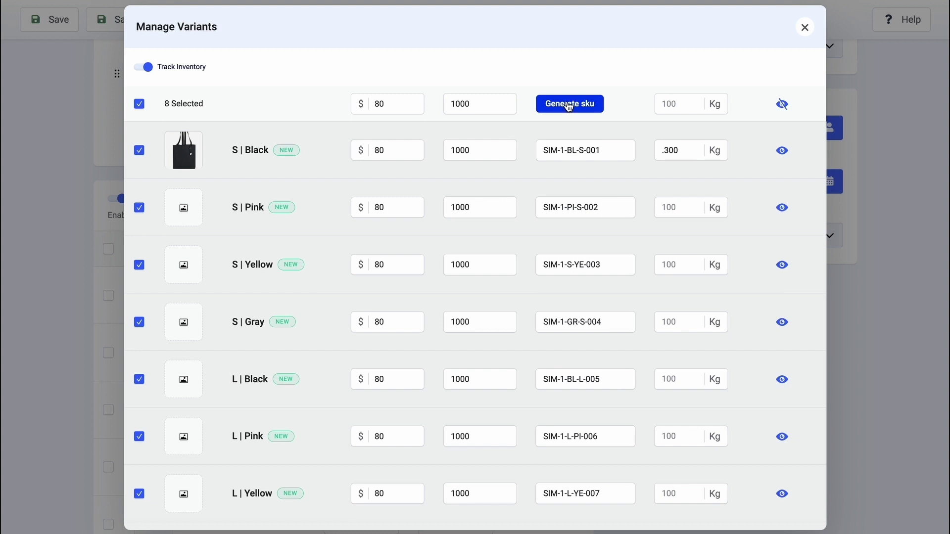
Step: Assign the pink tote image to the S | Pink variant and apply the variant changes
scroll(570, 104, down, 2)
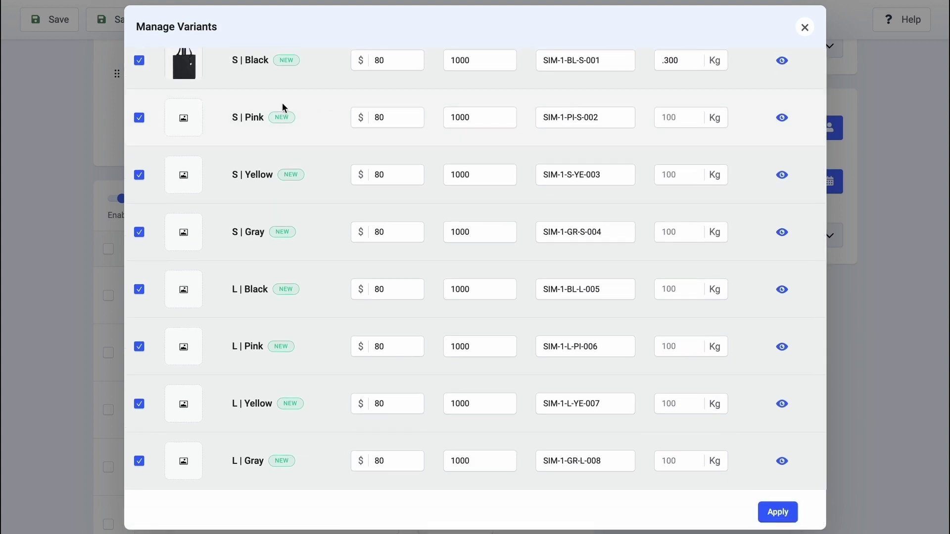
click(191, 119)
click(289, 331)
click(720, 438)
click(773, 512)
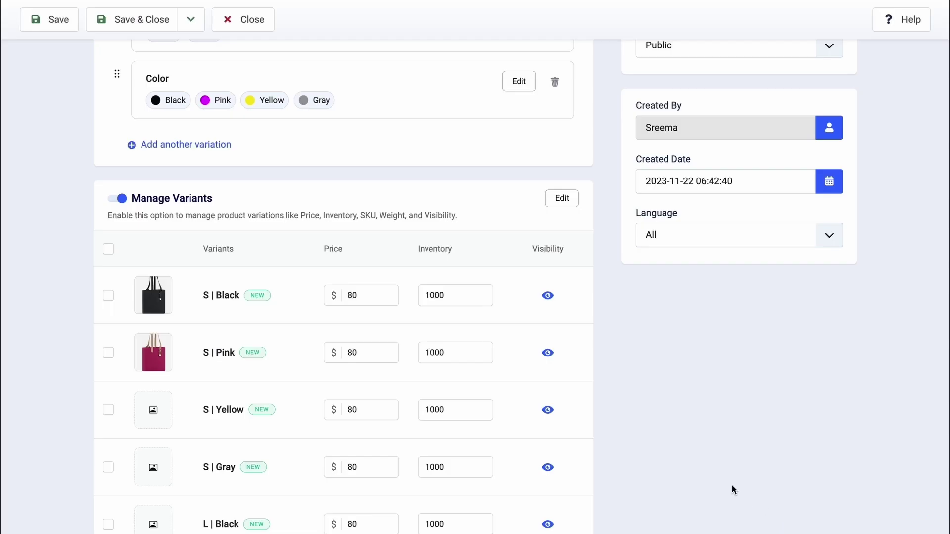
Step: Add an additional data group titled "Material" with the specification "Outer Material" set to "Canvas"
scroll(632, 382, down, 8)
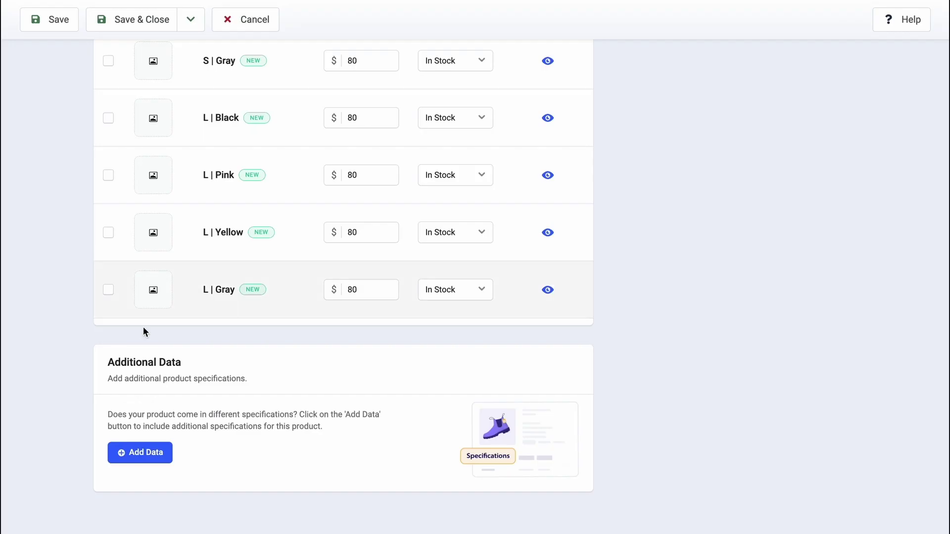
click(134, 452)
click(361, 433)
scroll(389, 392, down, 1)
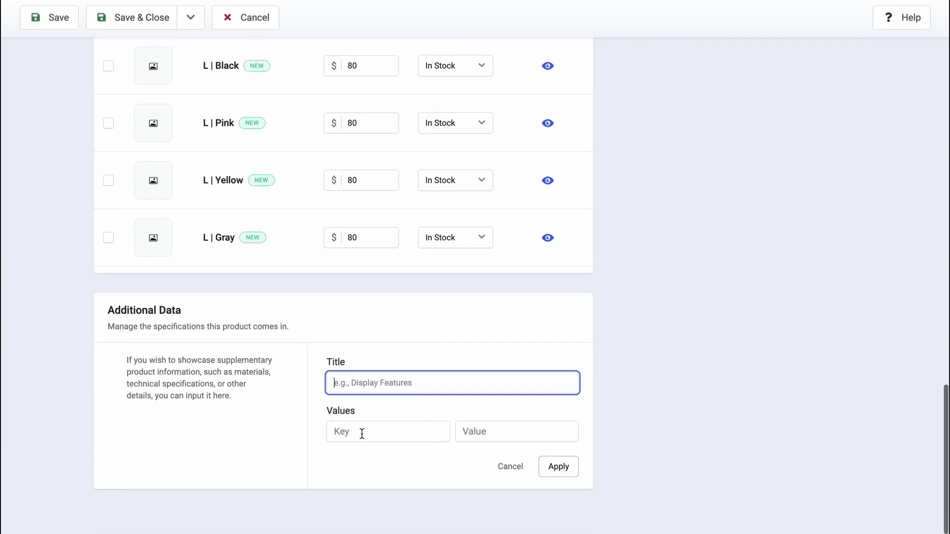
text(Material)
click(375, 424)
text(Outer Ma)
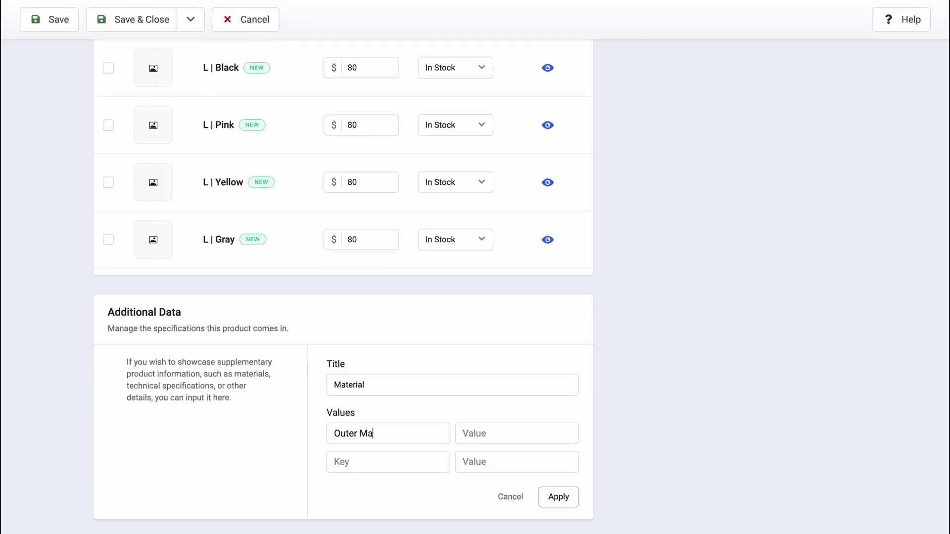
click(490, 433)
text(Canvas)
Step: Add the specification "Inner Lining Material" with the value "Cotton" to the Material group and apply the additional data
click(401, 459)
text(Inner Lining Material)
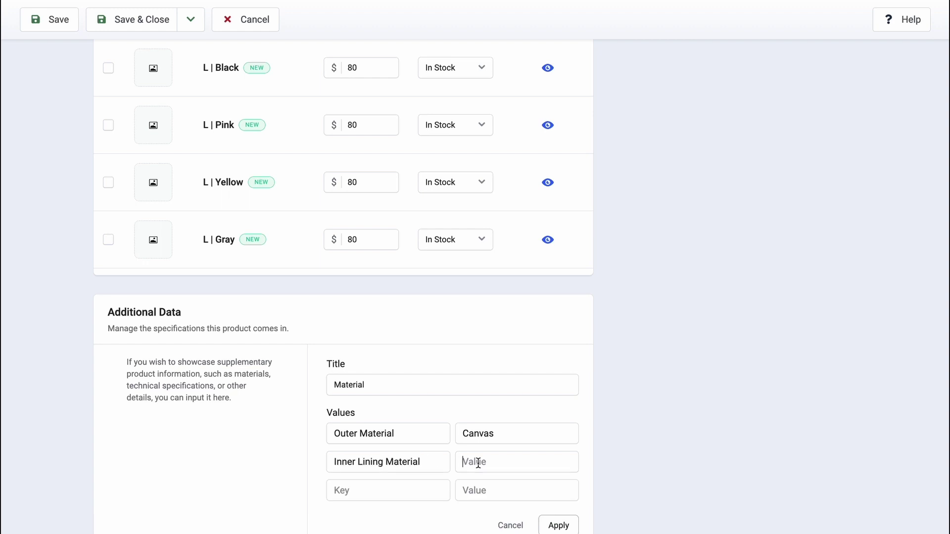
text(Cotton)
click(559, 525)
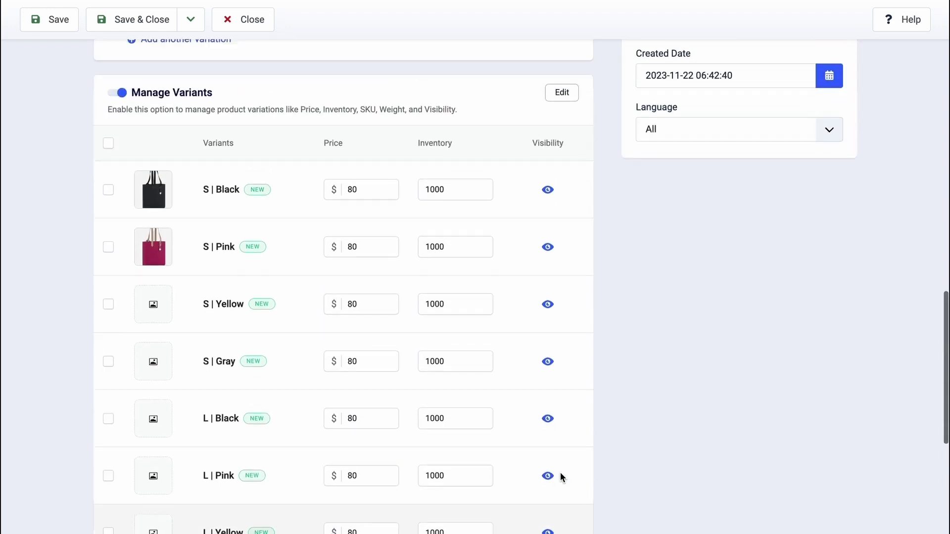
Step: Save the tote bag product and close its editor, returning to the product list
scroll(560, 473, up, 20)
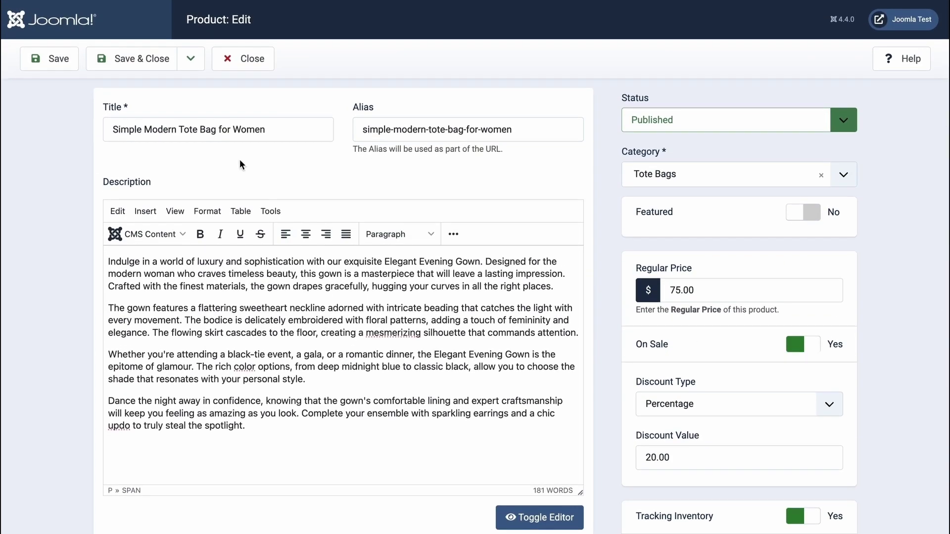
click(151, 64)
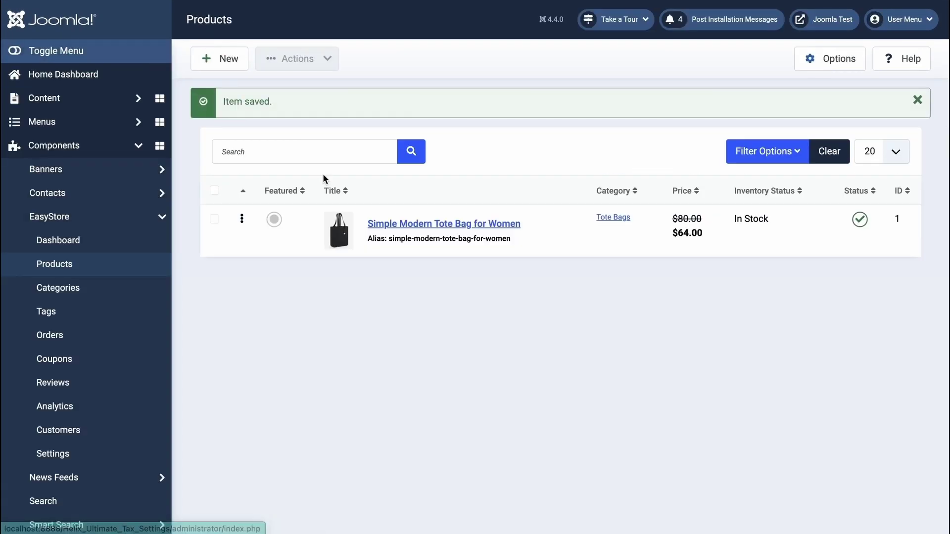
scroll(350, 267, down, 1)
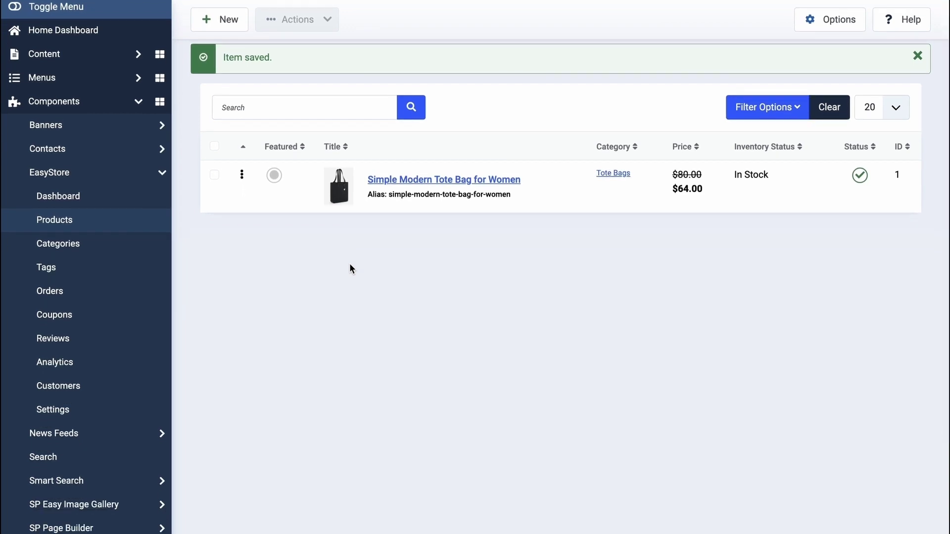
scroll(350, 268, up, 1)
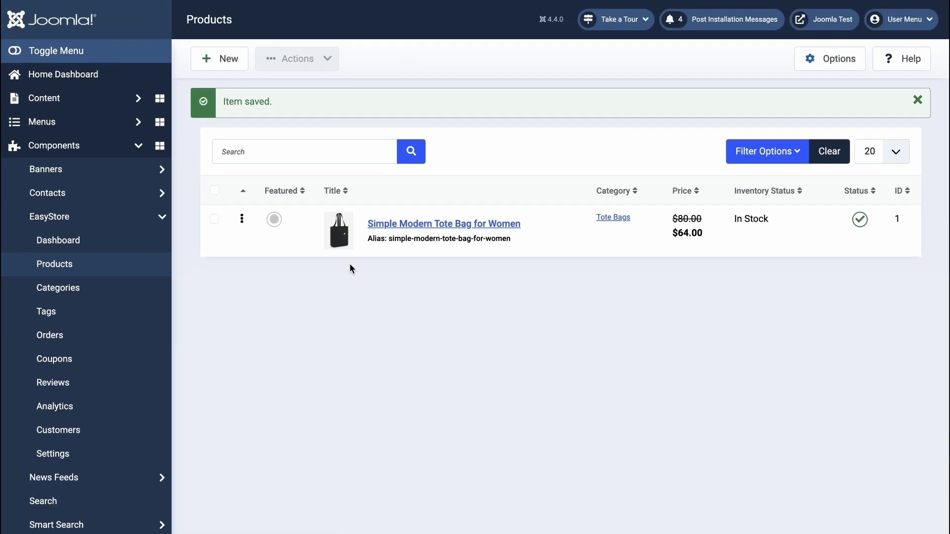